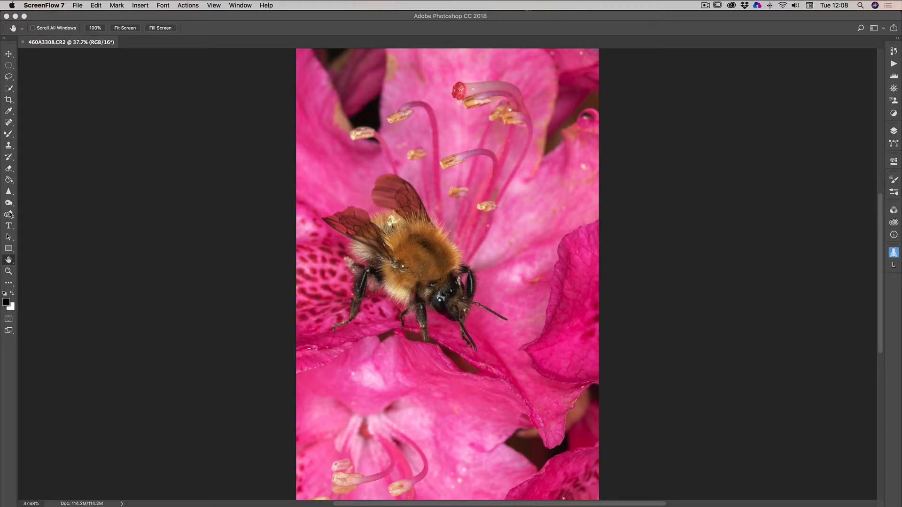
Step: Start outlining the bee's upper wing with the Curvature Pen Tool, placing and adjusting anchor points around the wing's rounded tip
drag(9, 214, 56, 234)
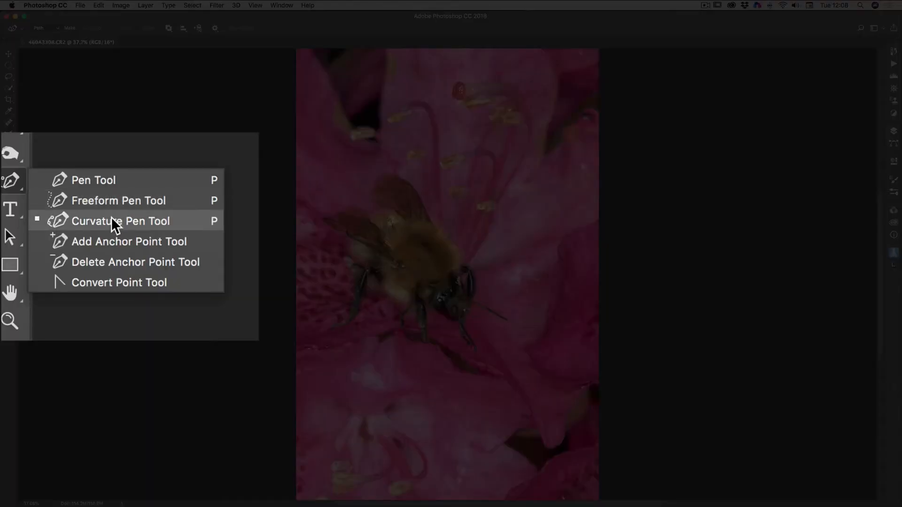
click(112, 219)
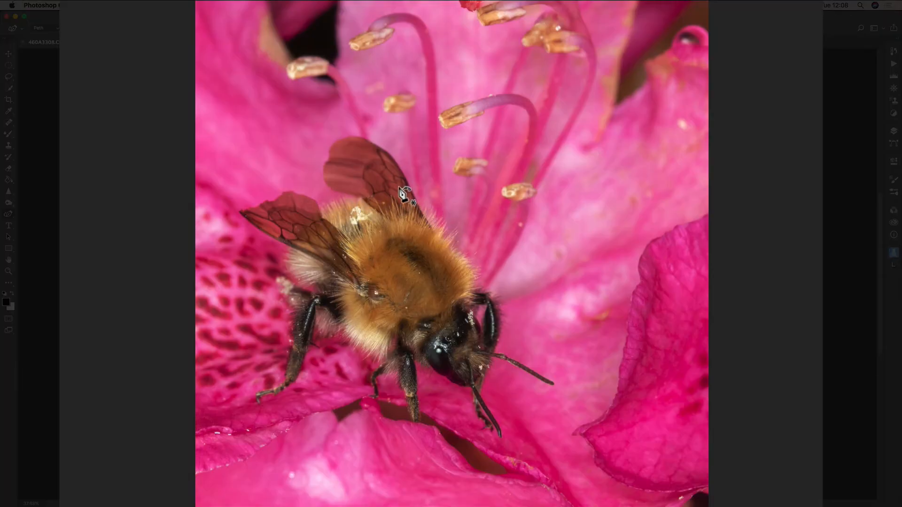
click(361, 199)
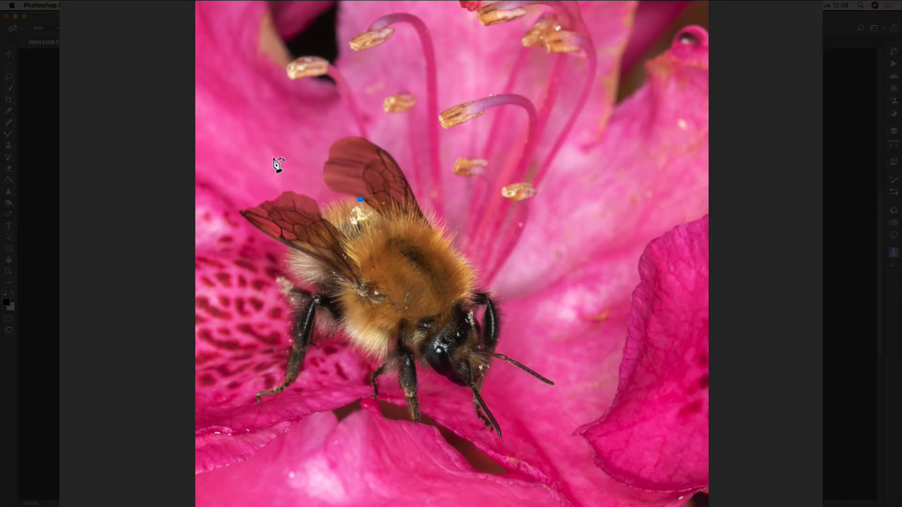
click(331, 191)
click(377, 147)
drag(338, 175, 324, 165)
drag(363, 145, 359, 137)
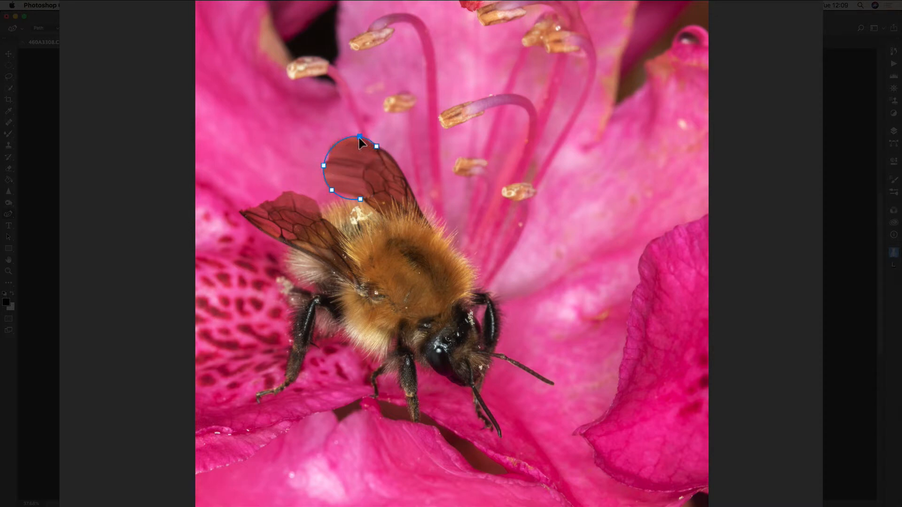
click(326, 156)
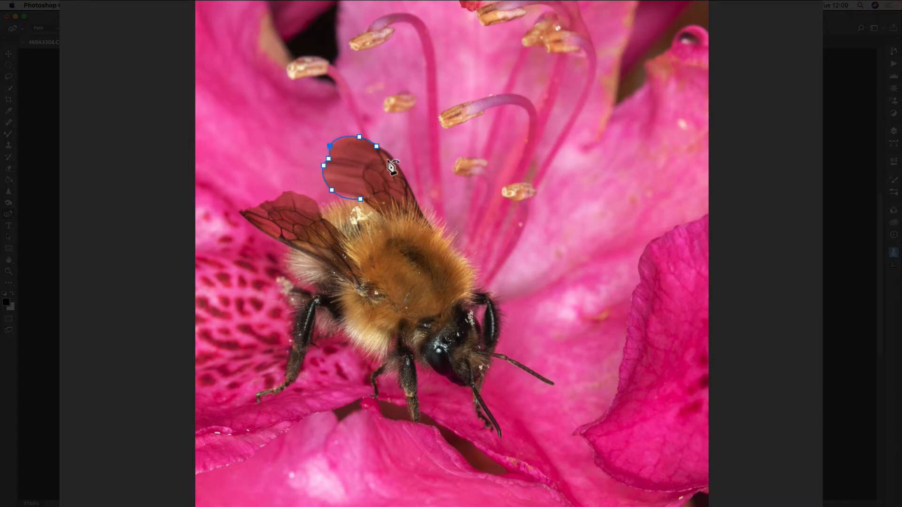
Step: Continue the outline down the upper wing's outer edge and across its base, closing the path at its first anchor point
click(406, 180)
click(392, 159)
click(422, 214)
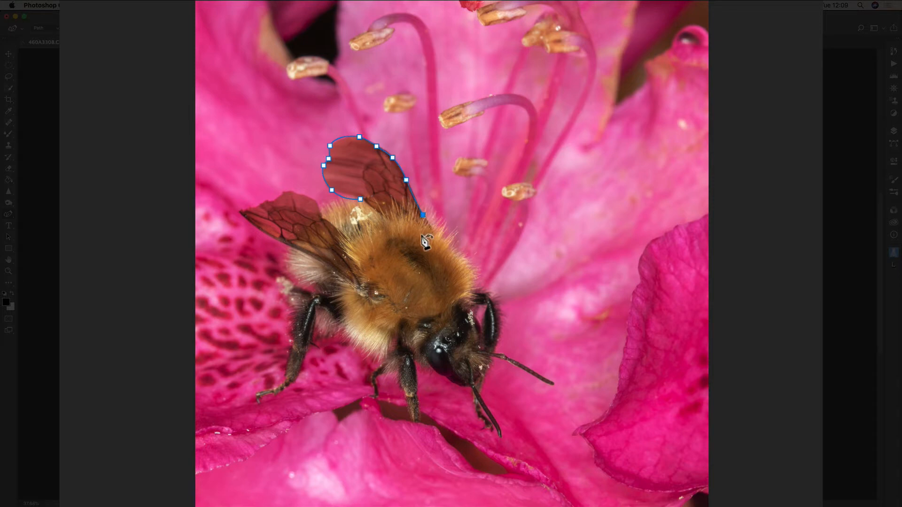
click(414, 218)
click(385, 219)
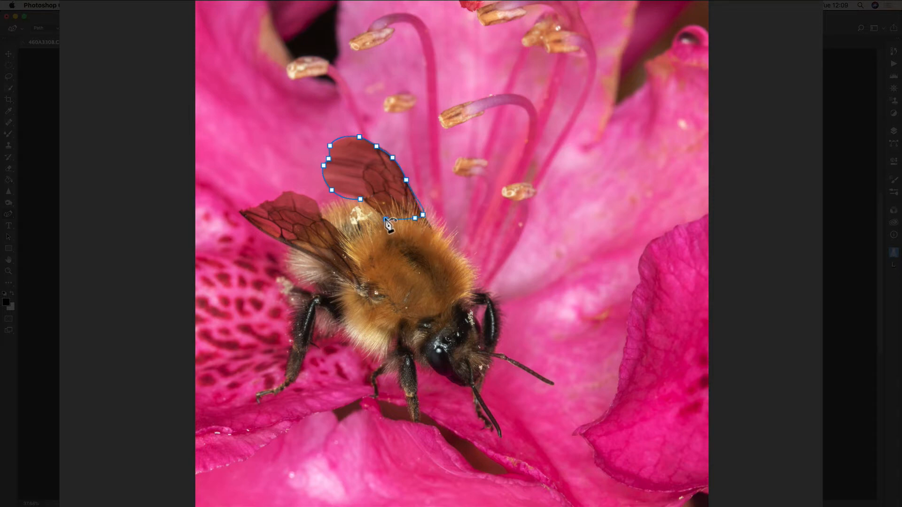
click(360, 199)
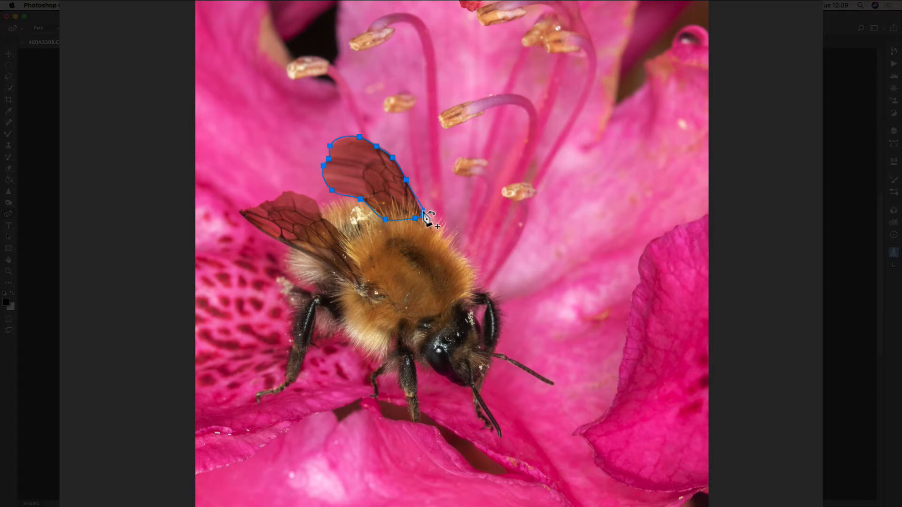
Step: Refine the closed wing outline by adding, repositioning and converting anchor points along its outer and lower edges
click(406, 181)
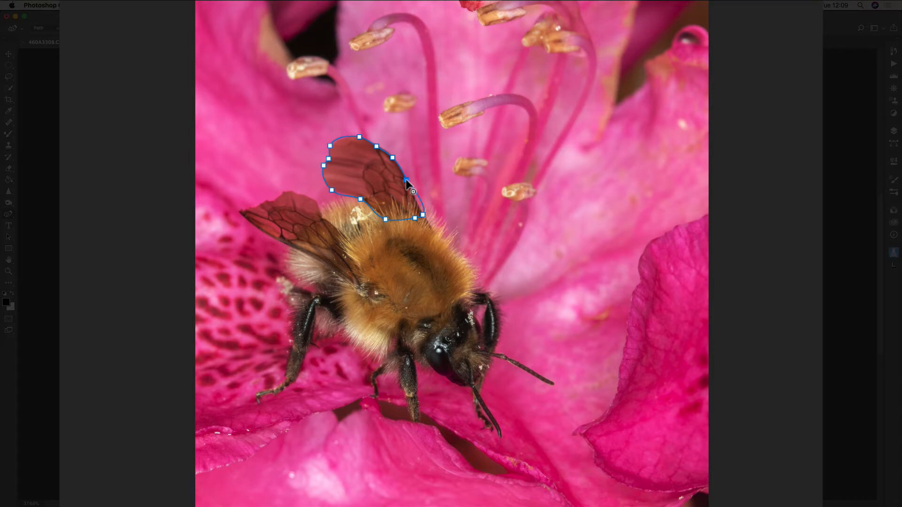
click(421, 214)
click(400, 169)
drag(404, 164, 400, 167)
drag(432, 187, 413, 198)
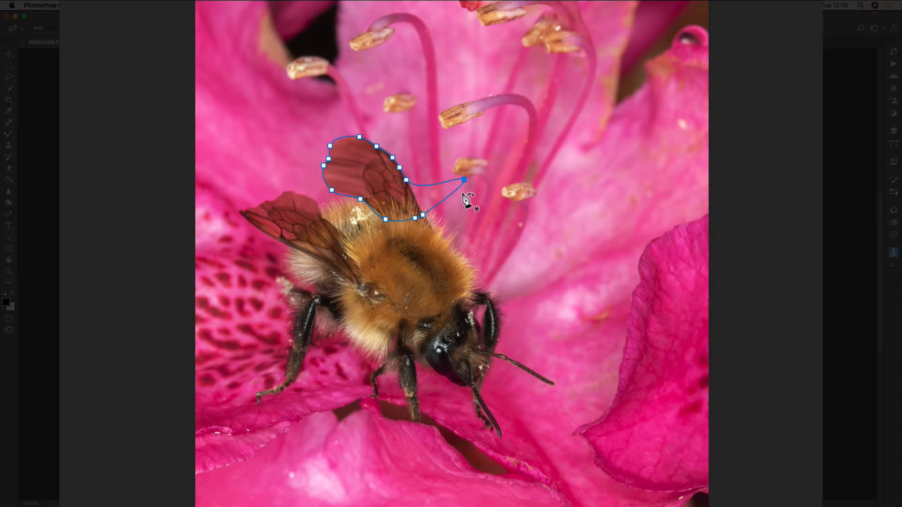
double_click(463, 179)
drag(421, 195, 417, 198)
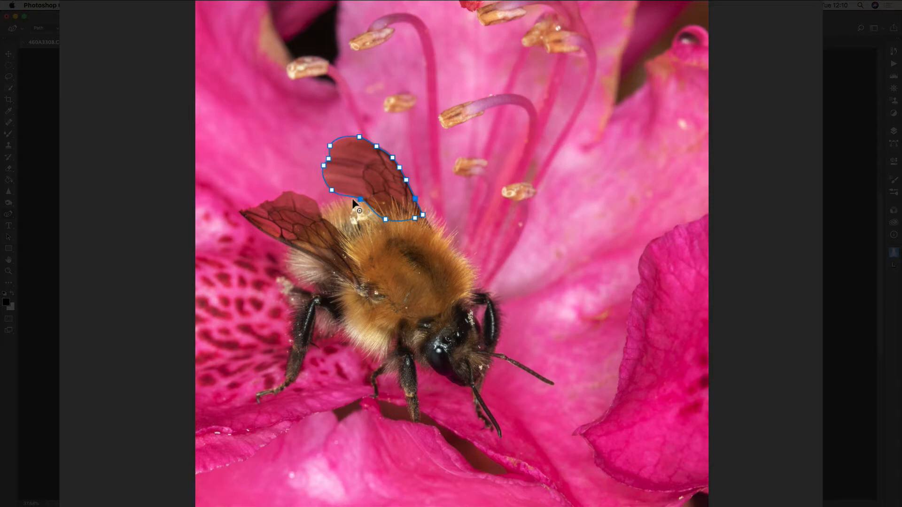
click(332, 189)
click(349, 194)
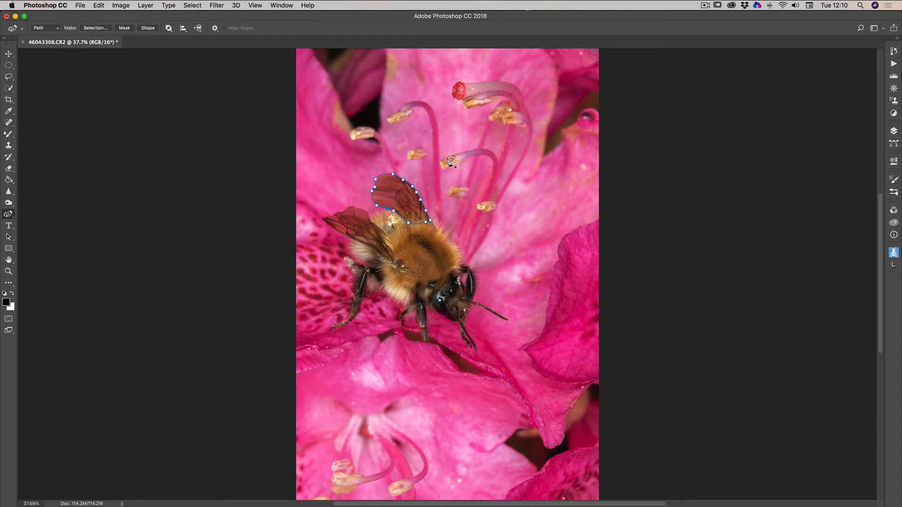
Step: Deselect the wing outline and draw a second closed curved path around the flower stamens above the bee
super+click(388, 137)
click(406, 152)
click(466, 168)
click(423, 94)
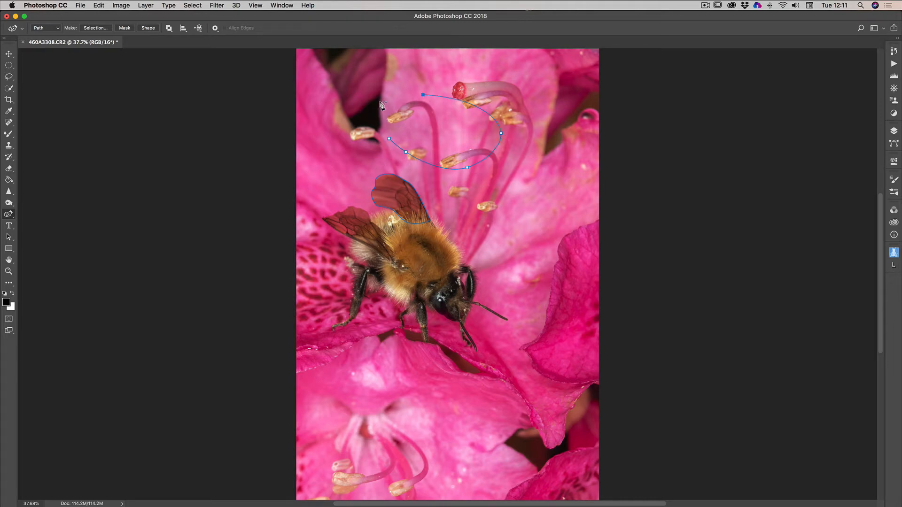
click(389, 139)
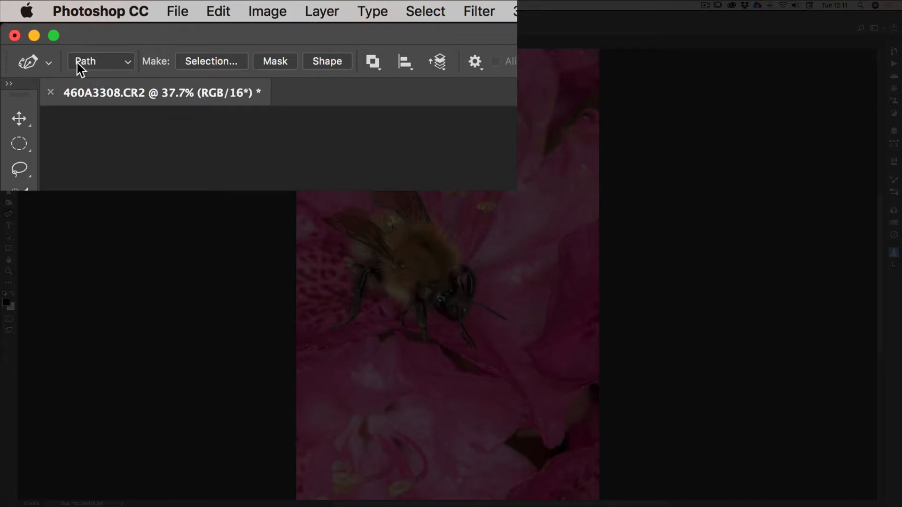
click(127, 63)
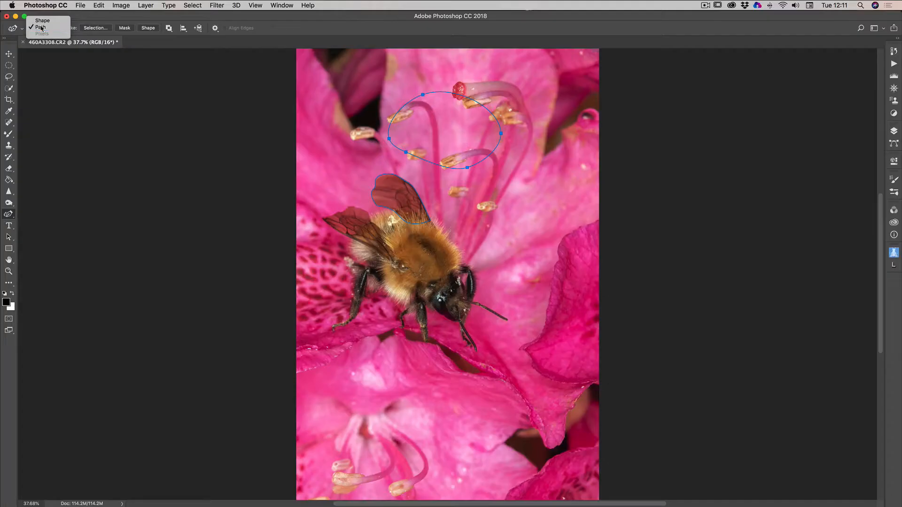
click(55, 27)
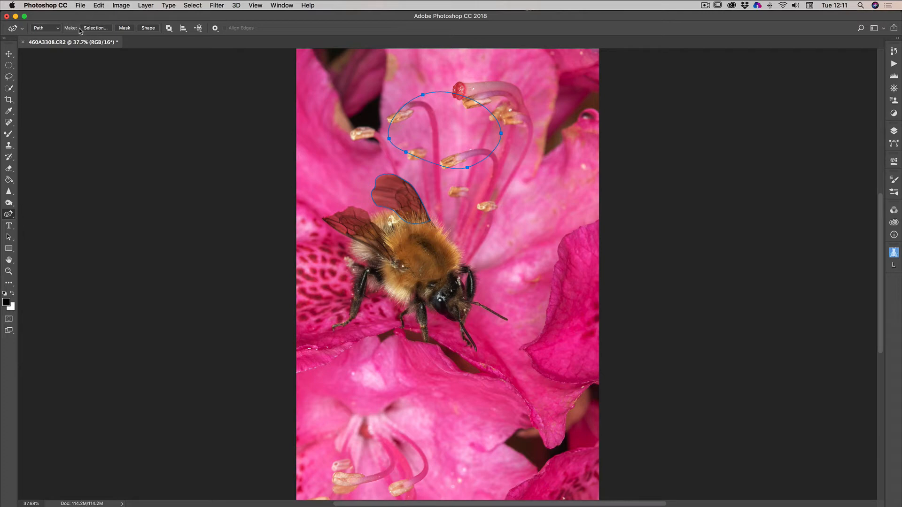
click(95, 28)
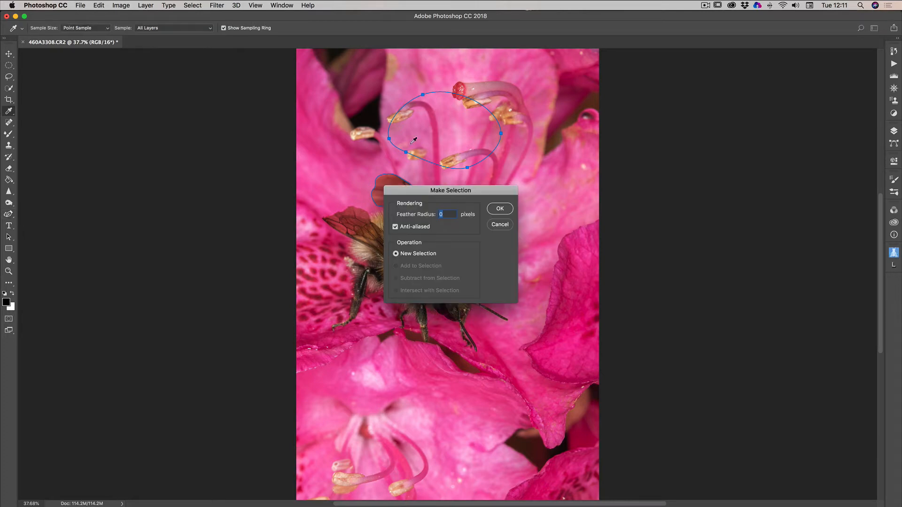
click(500, 224)
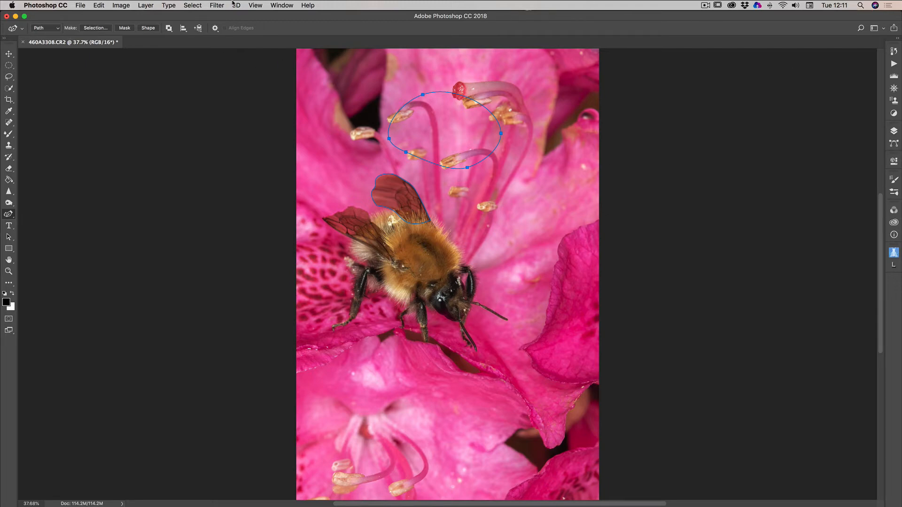
Step: Delete the work path containing the wing and stamen outlines
click(282, 6)
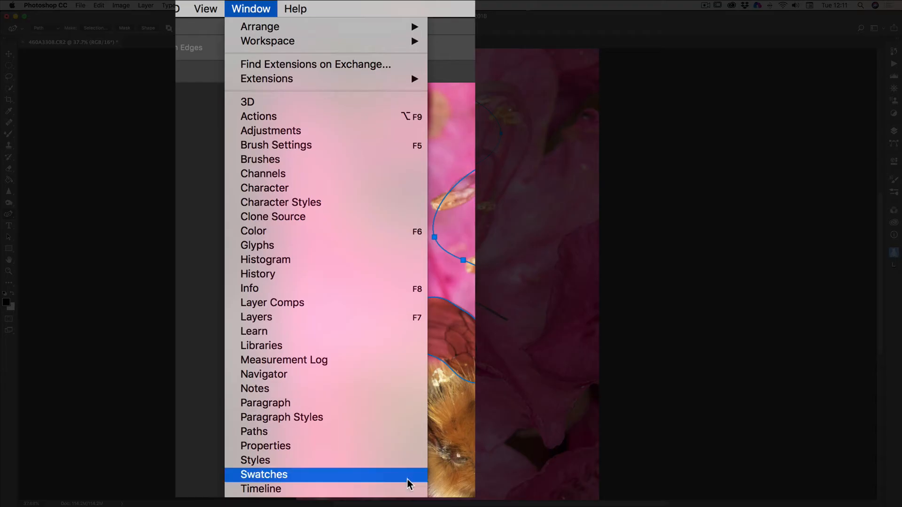
click(263, 437)
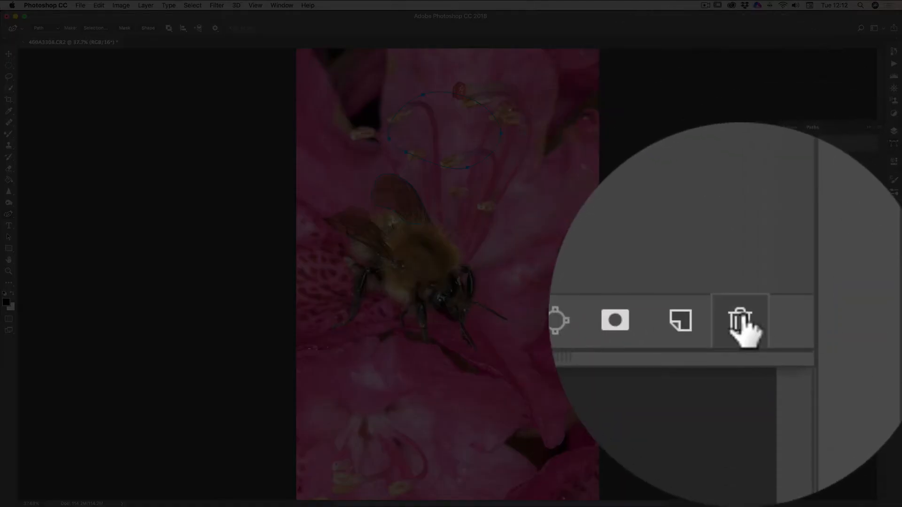
click(869, 379)
click(493, 174)
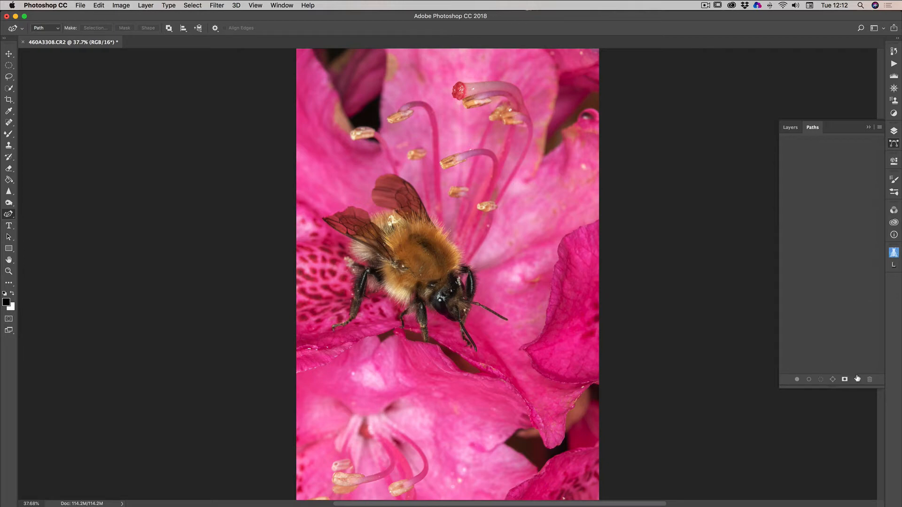
click(868, 128)
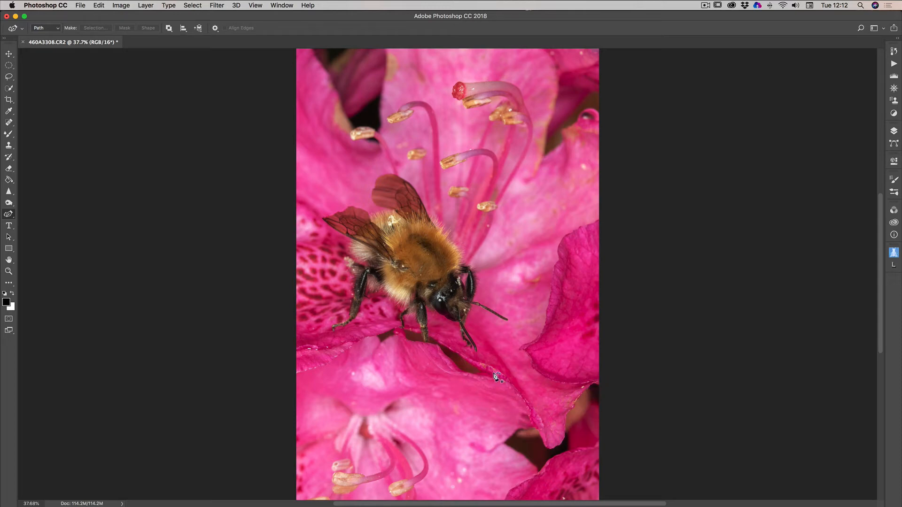
Step: Start a new curvature path at the image's left border, following the petal edge below the bee up to the dark gap
click(296, 360)
click(313, 351)
click(335, 350)
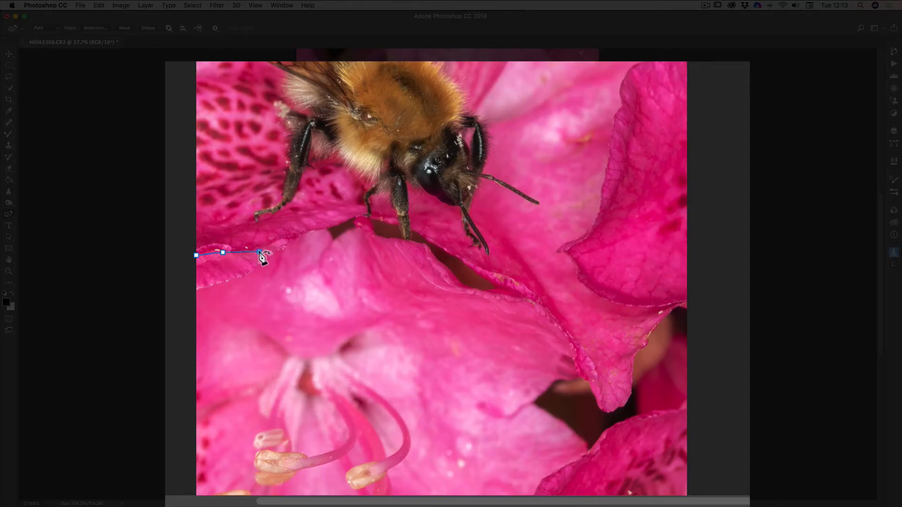
click(287, 239)
click(299, 238)
click(319, 231)
drag(312, 233, 310, 231)
click(356, 216)
click(329, 231)
Step: Continue the path around the tip of the bee's front leg and along the upper edge of the dark gap
click(401, 227)
click(403, 238)
click(411, 230)
click(444, 250)
click(479, 275)
click(517, 293)
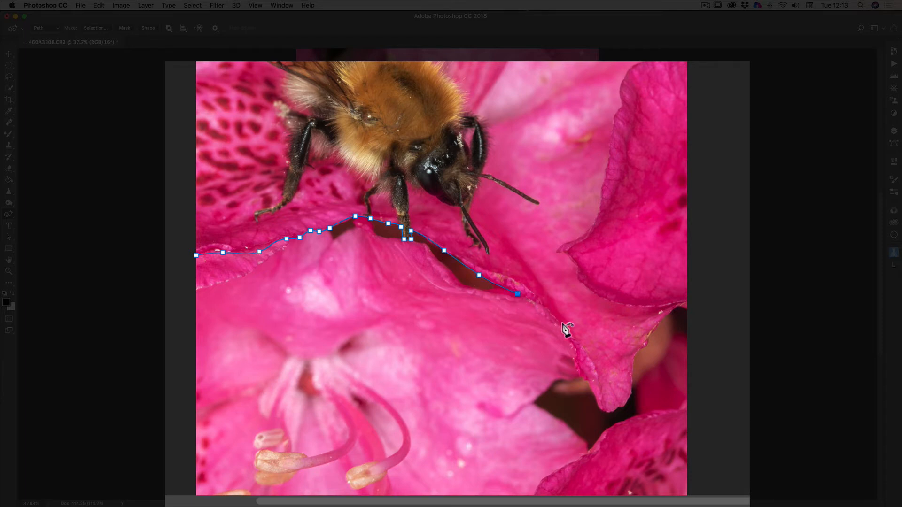
Step: Trace the path down around the pointed petal tip and back up to the image's right border
click(558, 329)
click(590, 386)
click(603, 412)
click(621, 408)
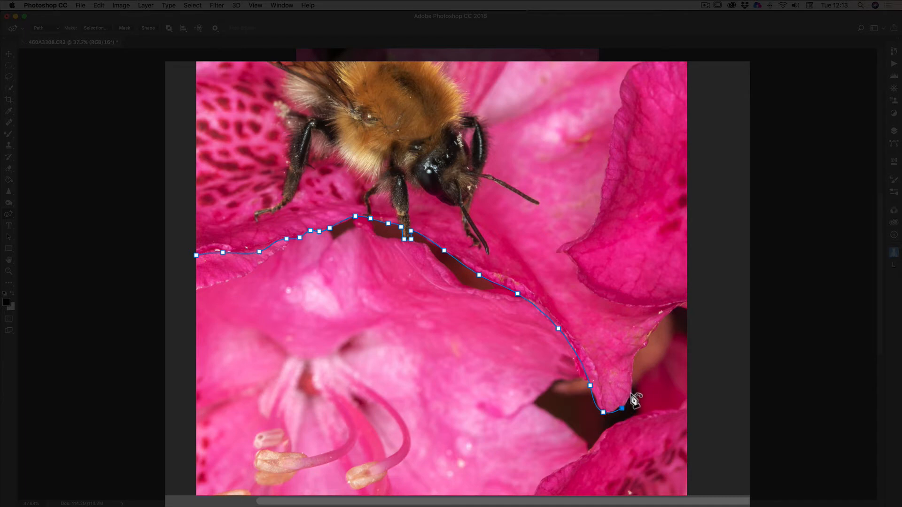
click(631, 395)
click(632, 370)
click(634, 355)
click(647, 337)
click(668, 316)
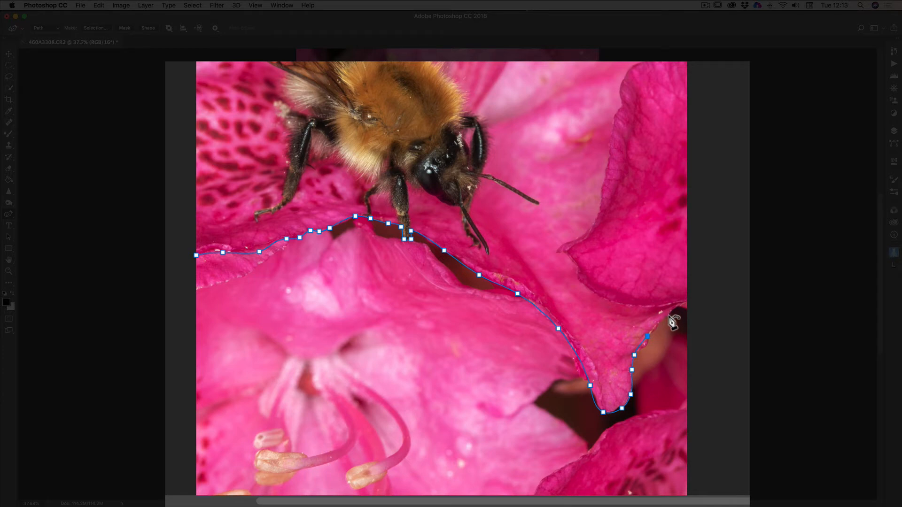
click(680, 308)
click(687, 310)
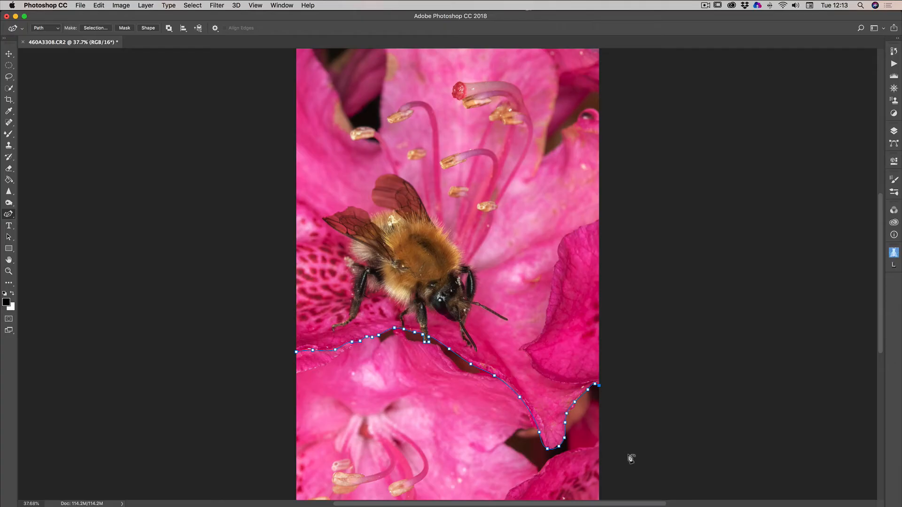
Step: Run the path around the outside of the canvas below the flower and close it at its starting anchor point
click(628, 455)
scroll(630, 456, down, 3)
click(626, 454)
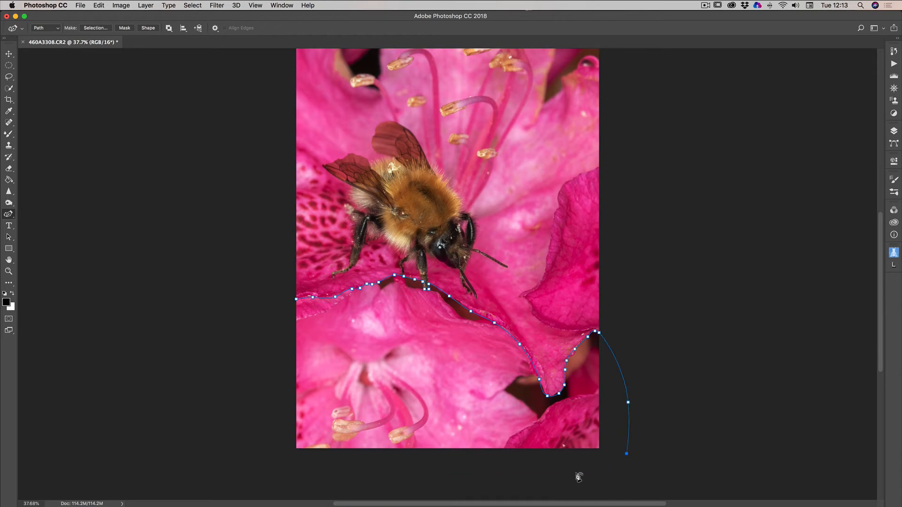
click(574, 473)
click(432, 480)
click(281, 470)
click(260, 395)
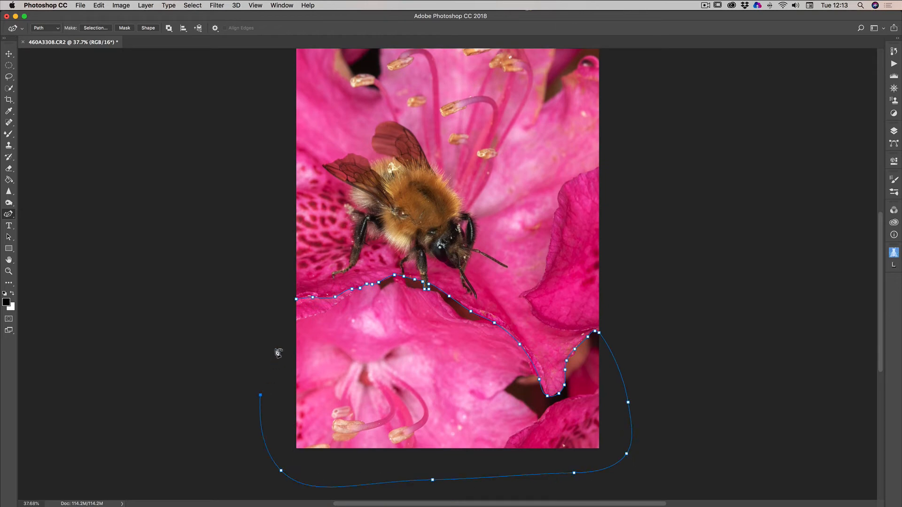
click(297, 299)
Step: Fine-tune the anchor points along the pointed petal tip so the path follows its edge
click(544, 391)
click(554, 394)
click(530, 360)
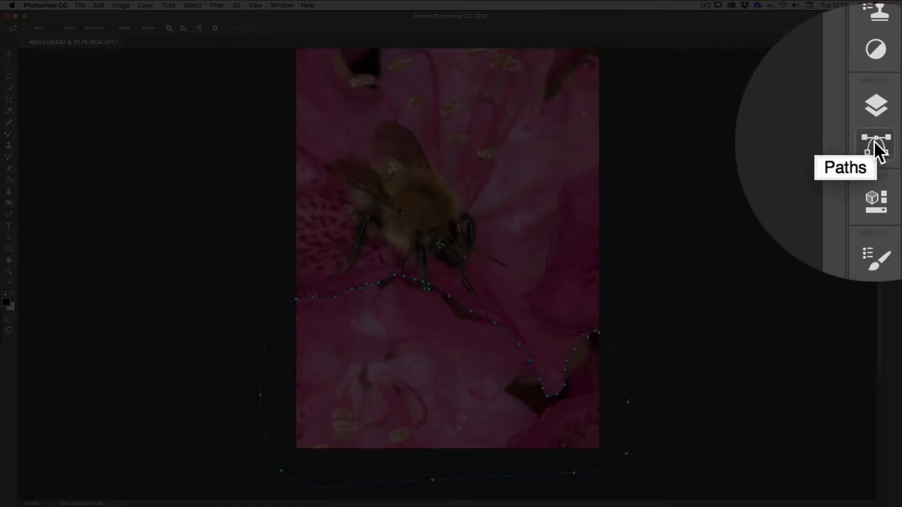
Step: Save the work path under the name "water"
click(893, 143)
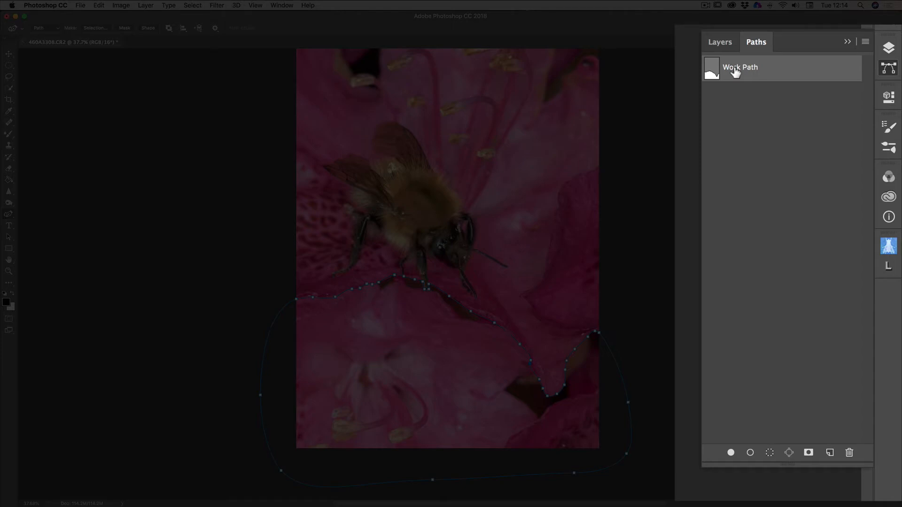
double_click(735, 70)
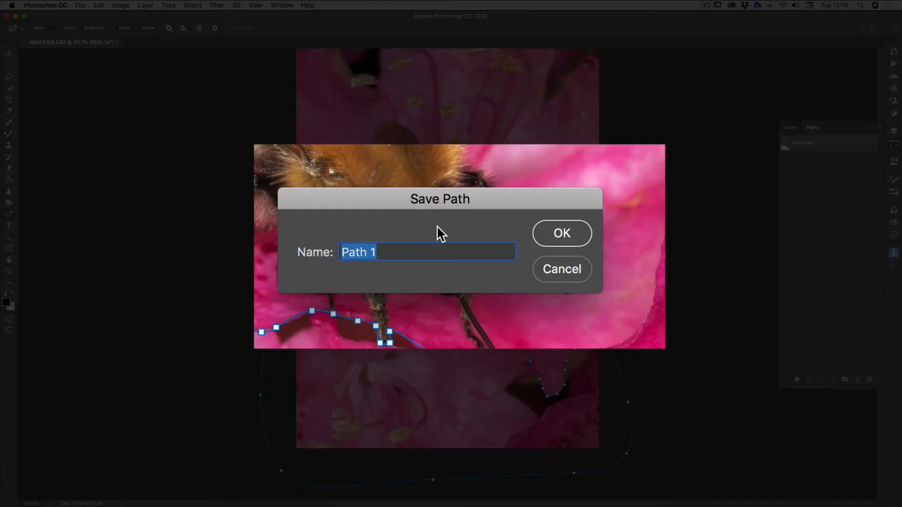
text(water)
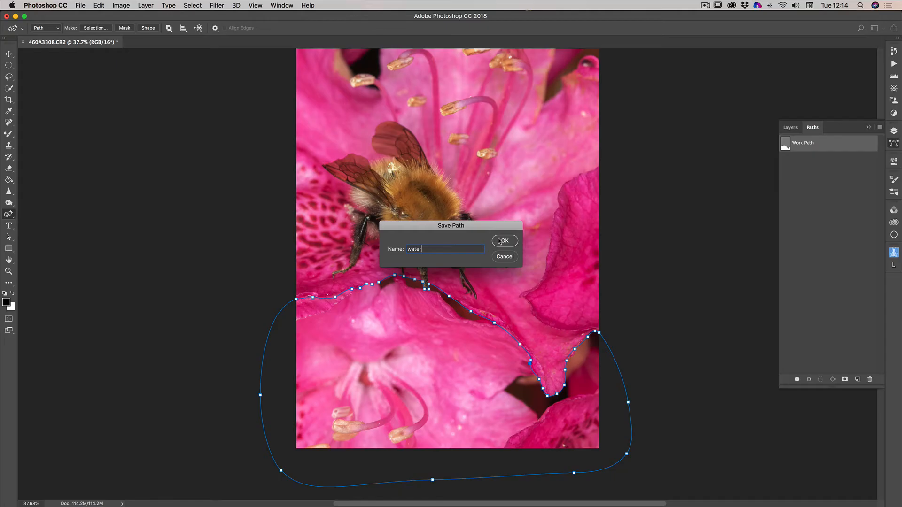
click(498, 240)
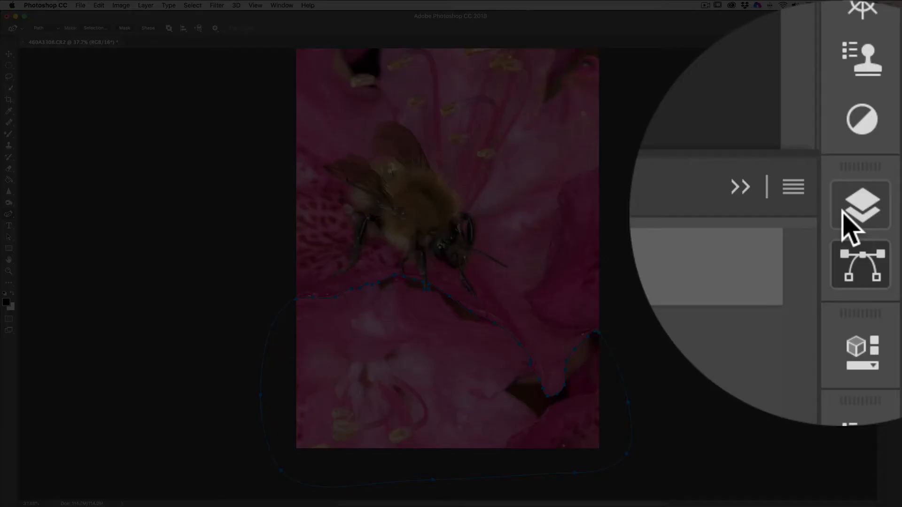
Step: Duplicate the Background layer, keeping the default copy name
click(893, 131)
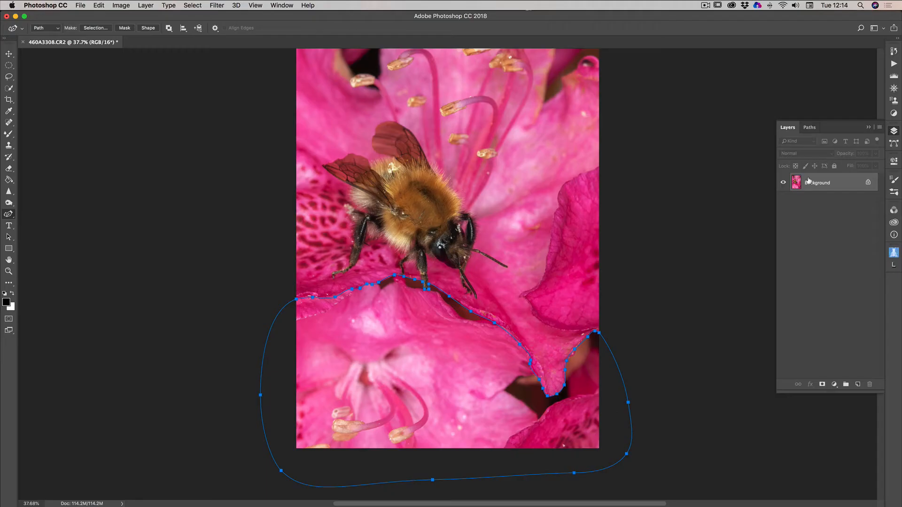
right_click(815, 186)
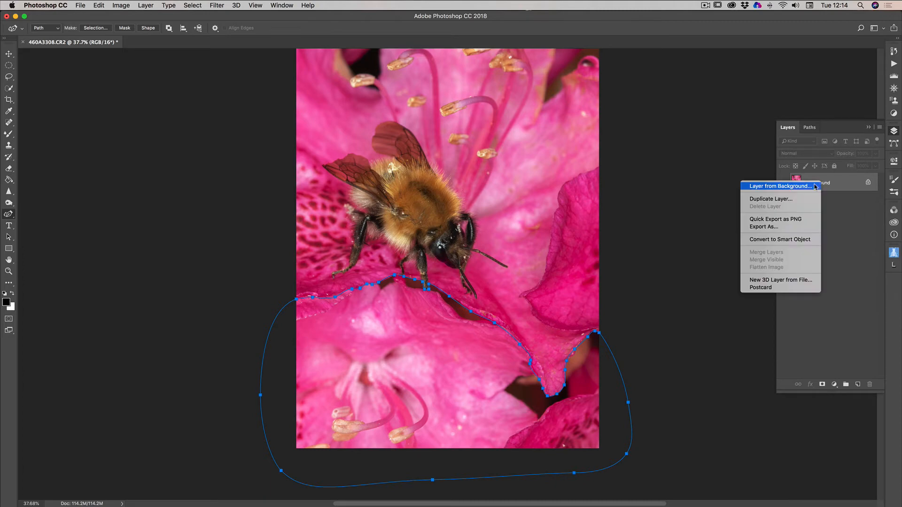
click(776, 199)
click(529, 217)
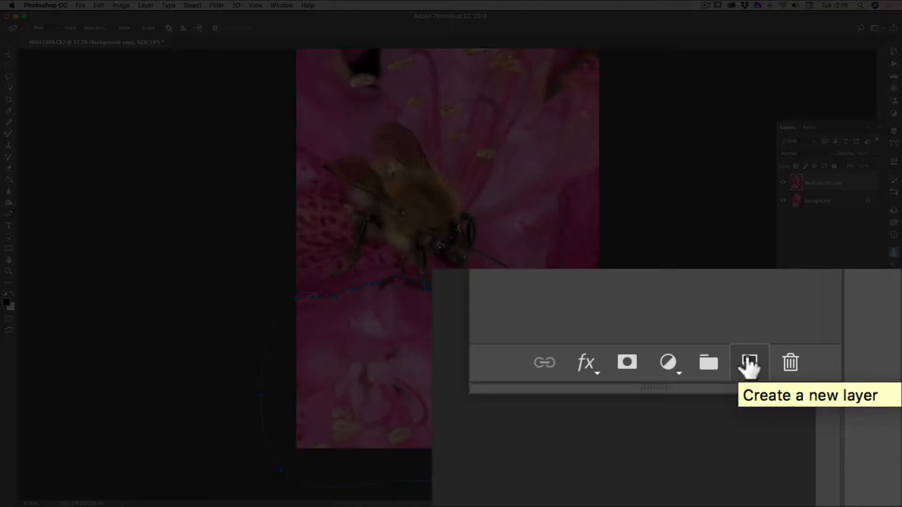
Step: Create a new empty layer above the Background copy and name it "water"
click(857, 384)
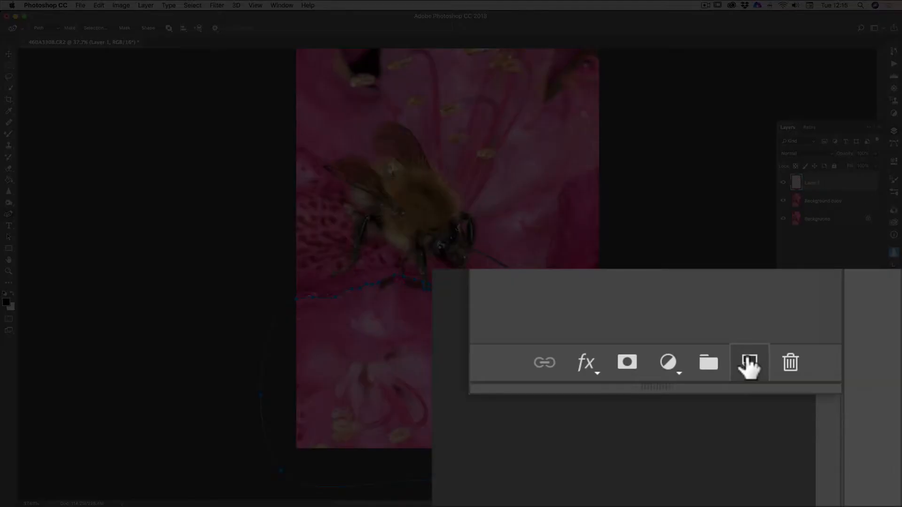
double_click(811, 183)
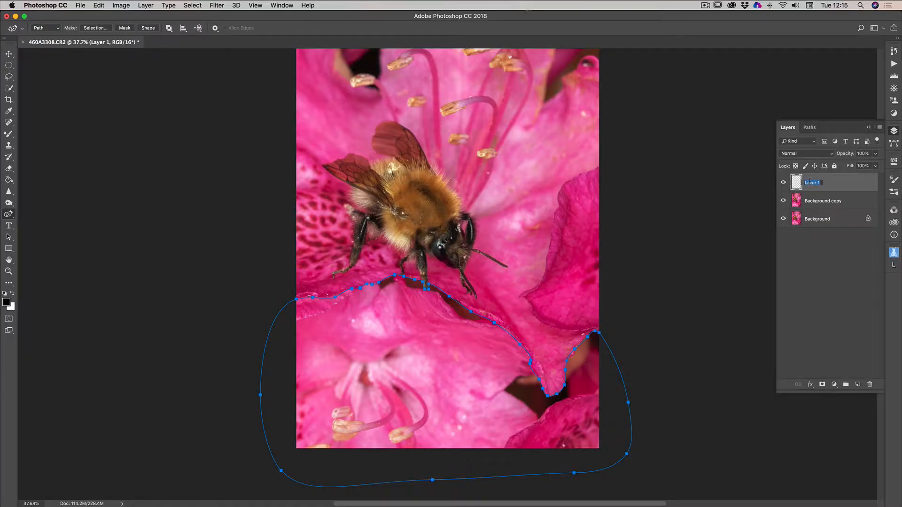
text(water)
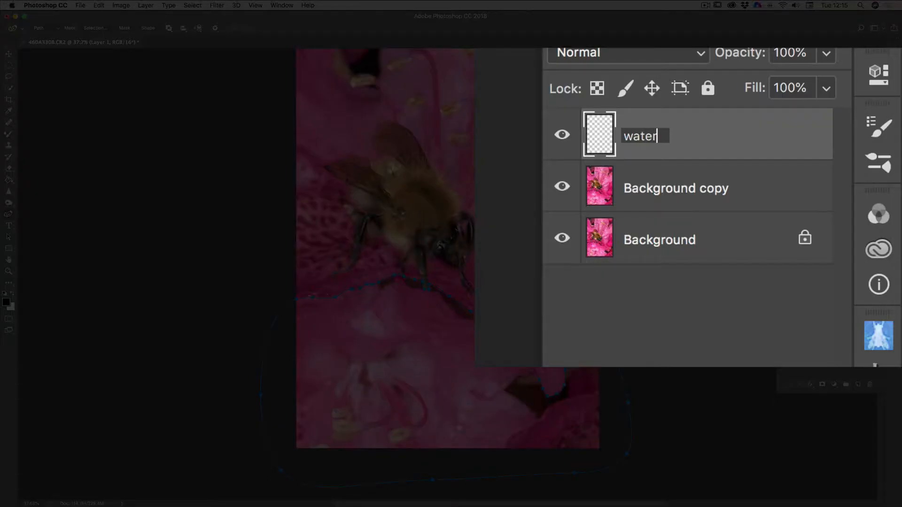
key(Return)
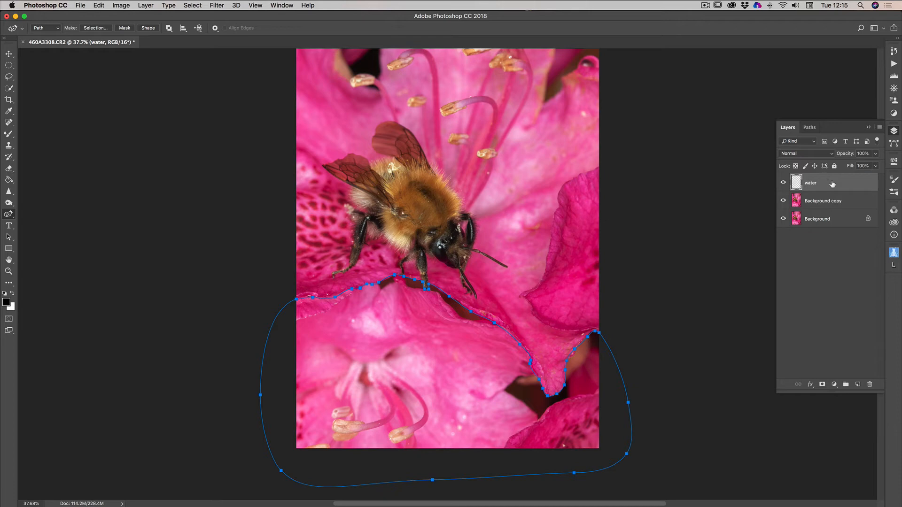
Step: Load the "water" path as a selection and return to the layer list with the "water" layer active
click(893, 149)
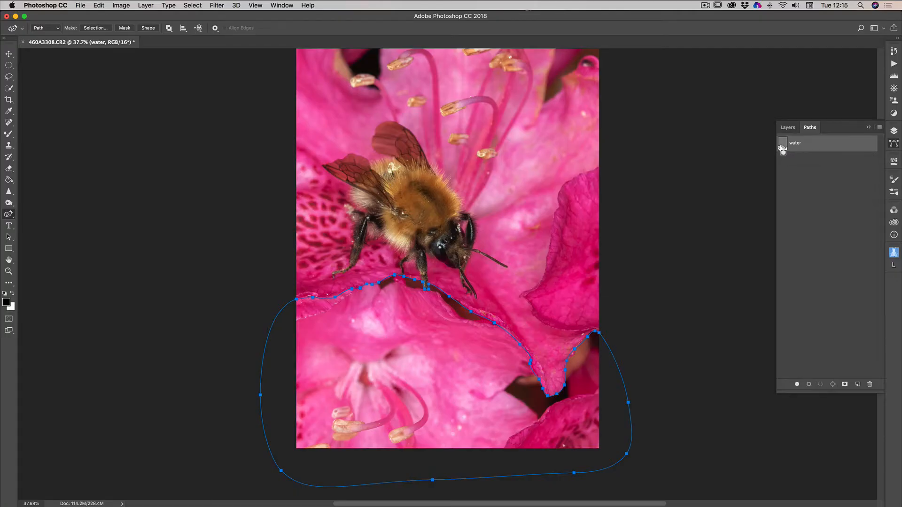
super+click(782, 149)
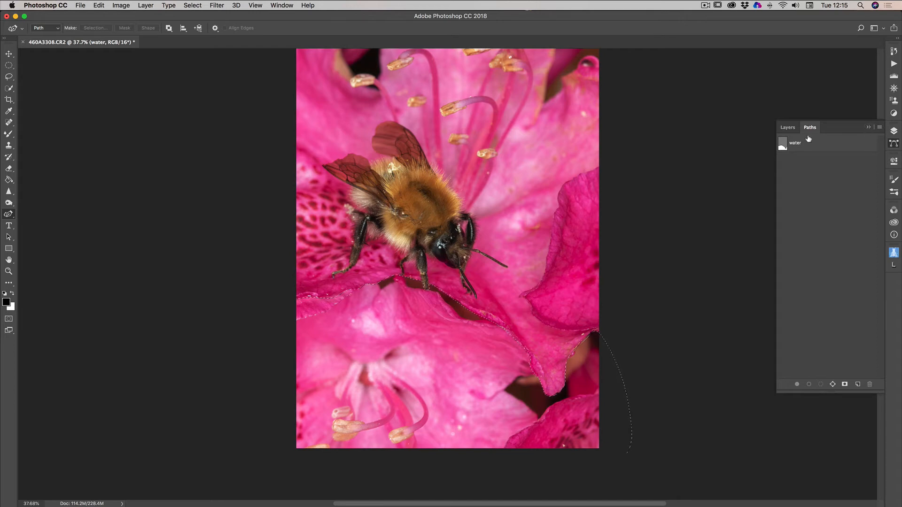
click(868, 128)
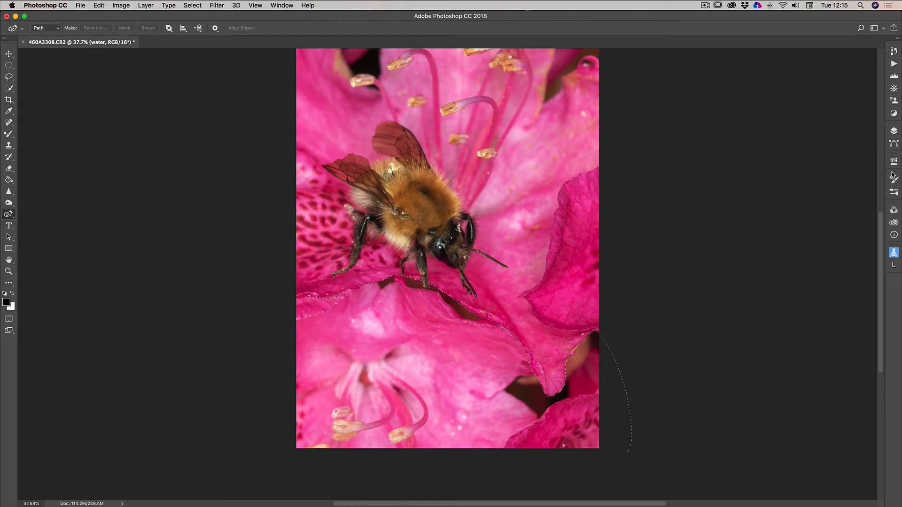
click(894, 132)
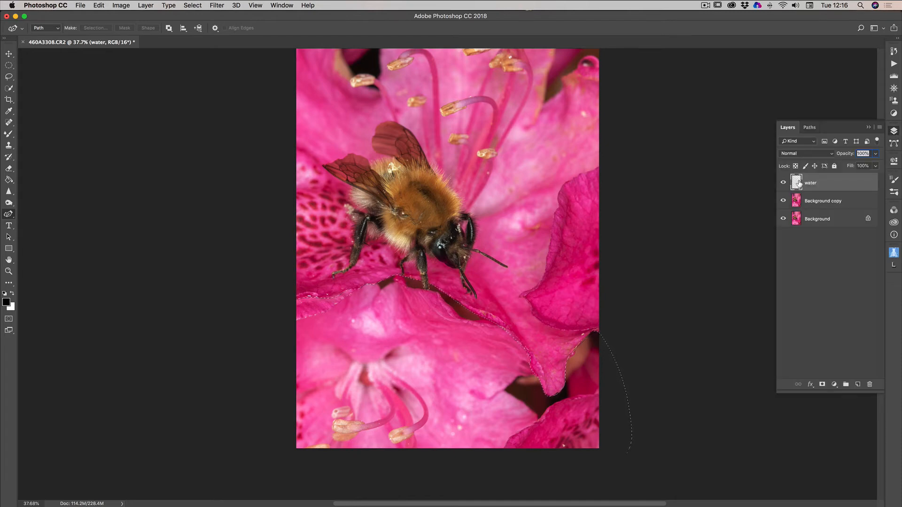
Step: Set the foreground colour to a strong blue (#2c37d2)
click(6, 302)
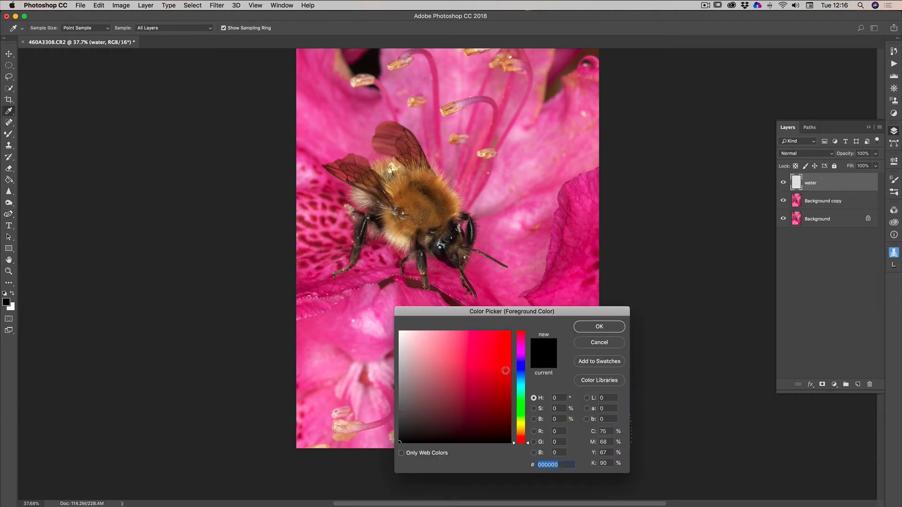
click(522, 370)
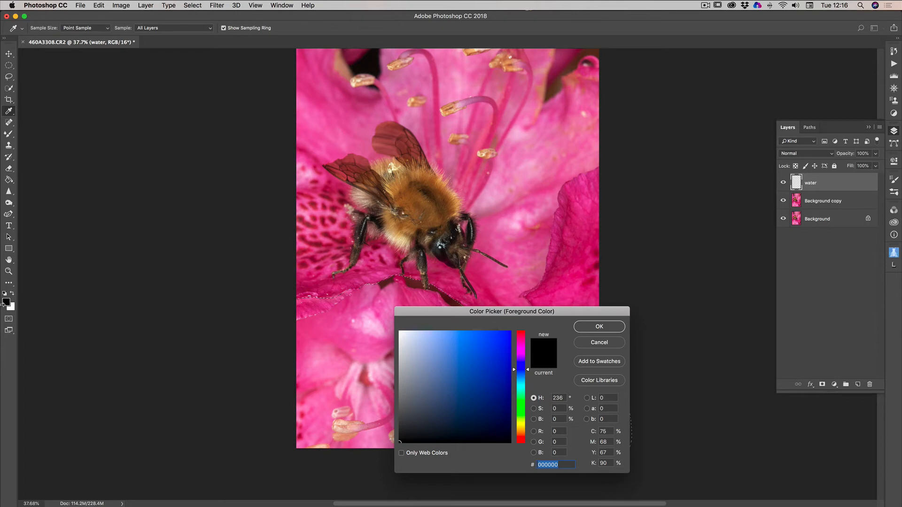
click(527, 368)
click(488, 350)
click(607, 325)
key(p)
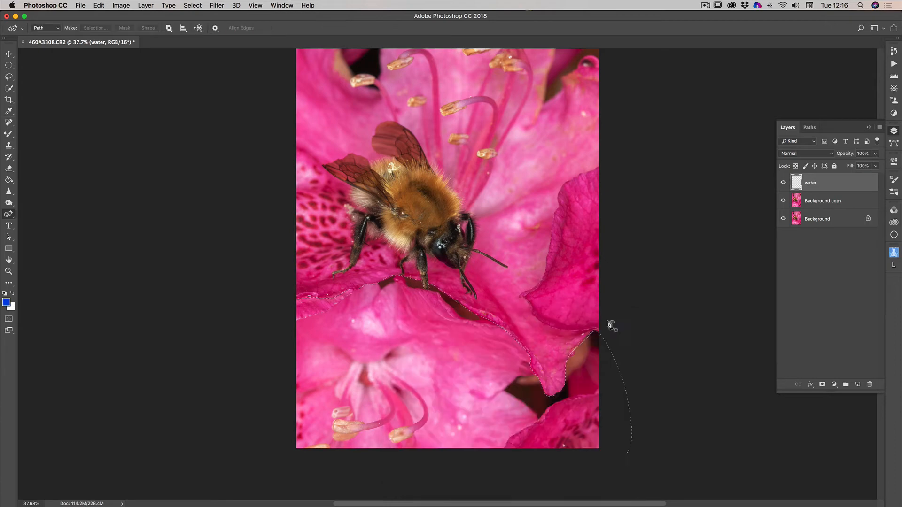
Step: Set the background colour to a pale greyish blue (#a9acc9), derived by sampling the blue foreground colour and lightening it
click(12, 307)
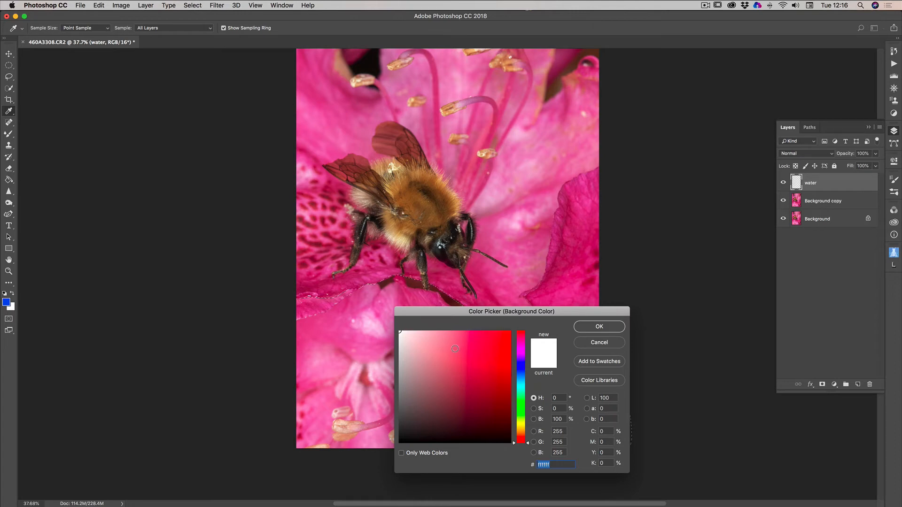
drag(502, 314, 444, 279)
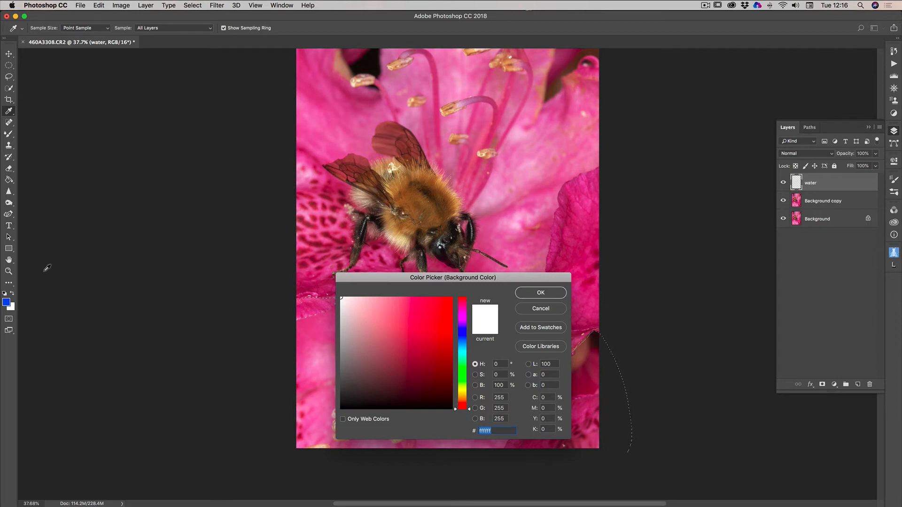
click(312, 173)
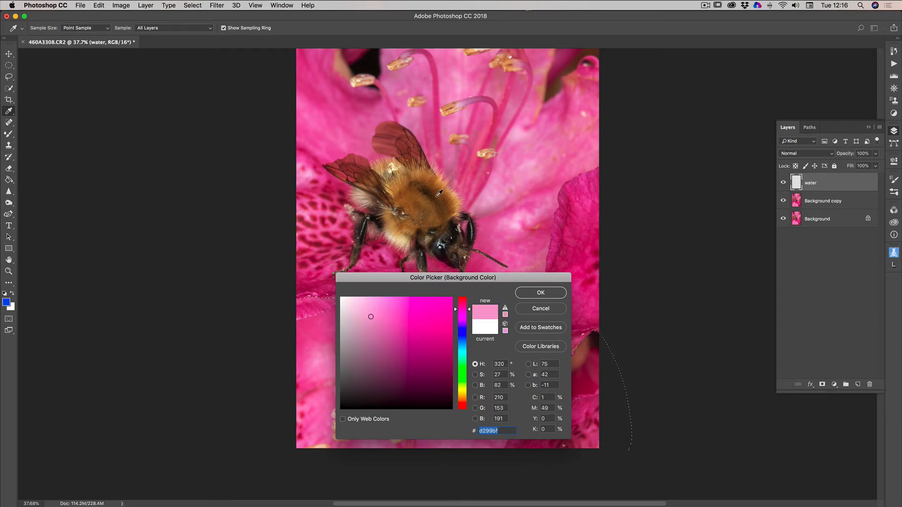
click(438, 193)
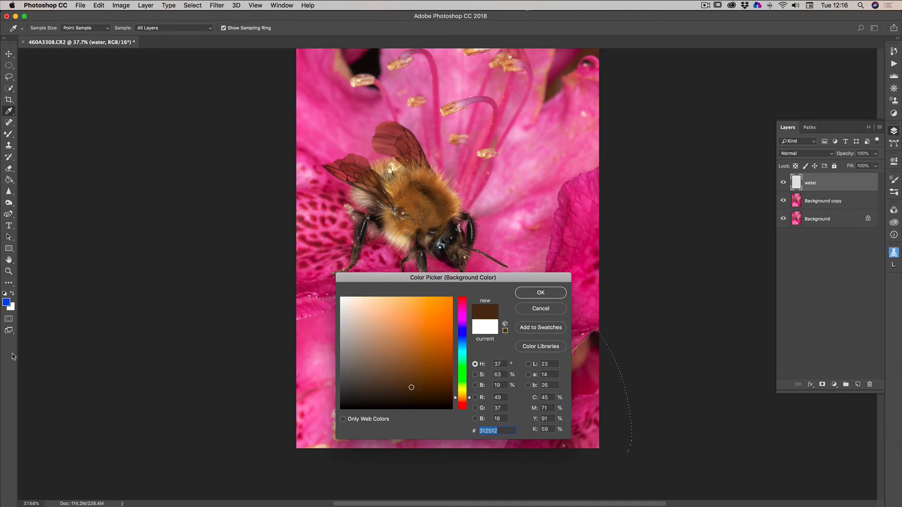
click(7, 300)
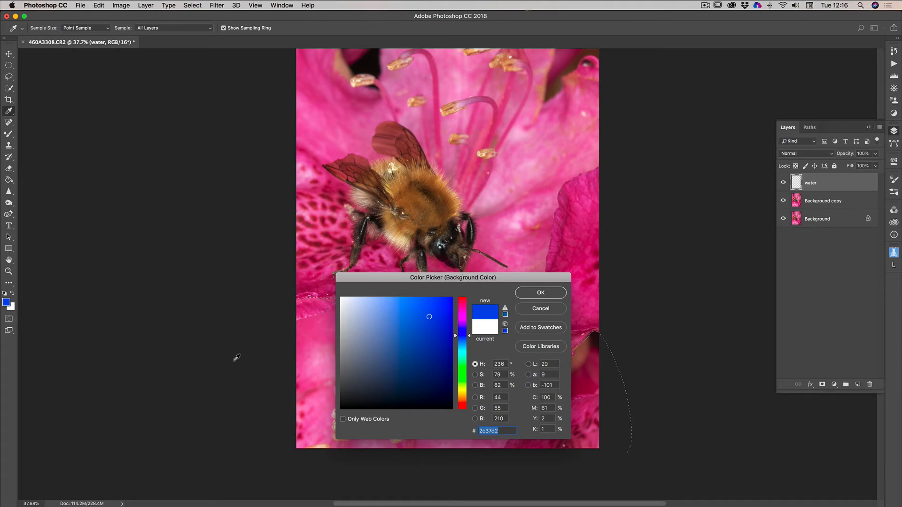
click(423, 317)
drag(423, 317, 358, 320)
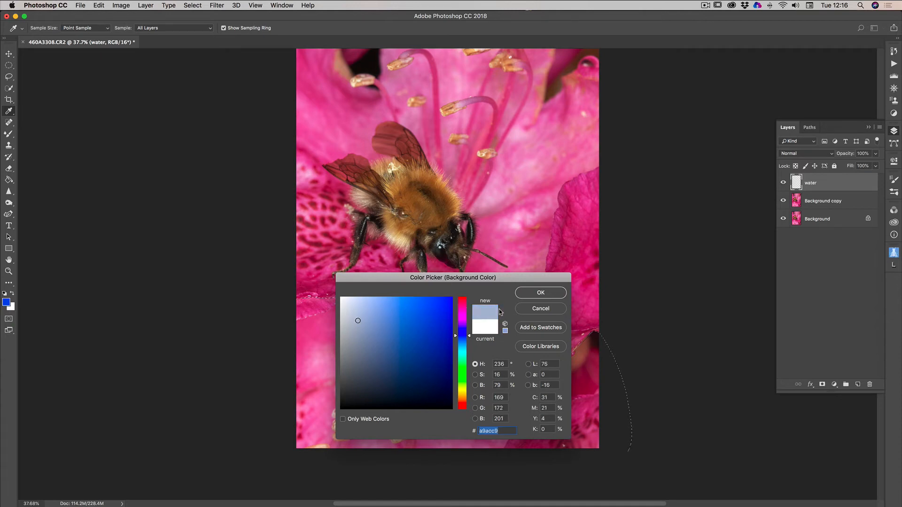
click(550, 292)
key(p)
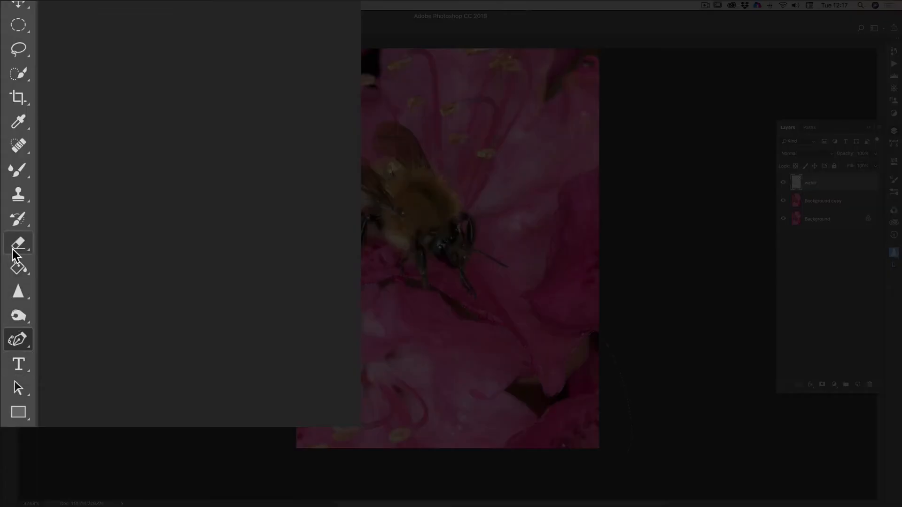
Step: With the Gradient Tool, fill the selection on the "water" layer with a linear foreground-to-background gradient running downward from beneath the bee
click(18, 267)
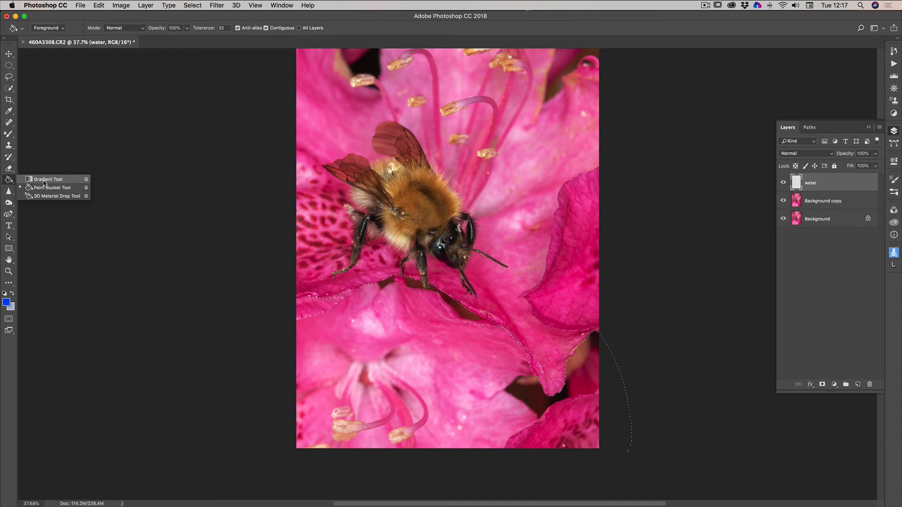
click(45, 180)
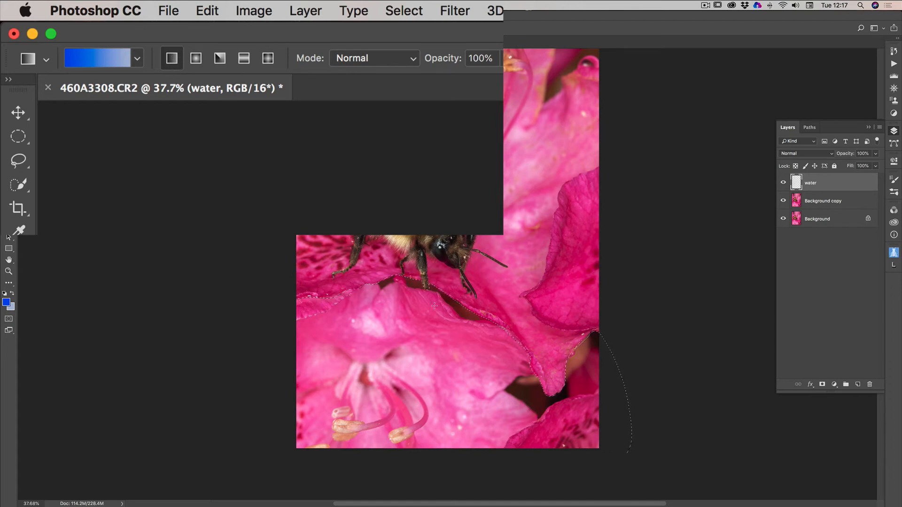
drag(434, 306, 397, 424)
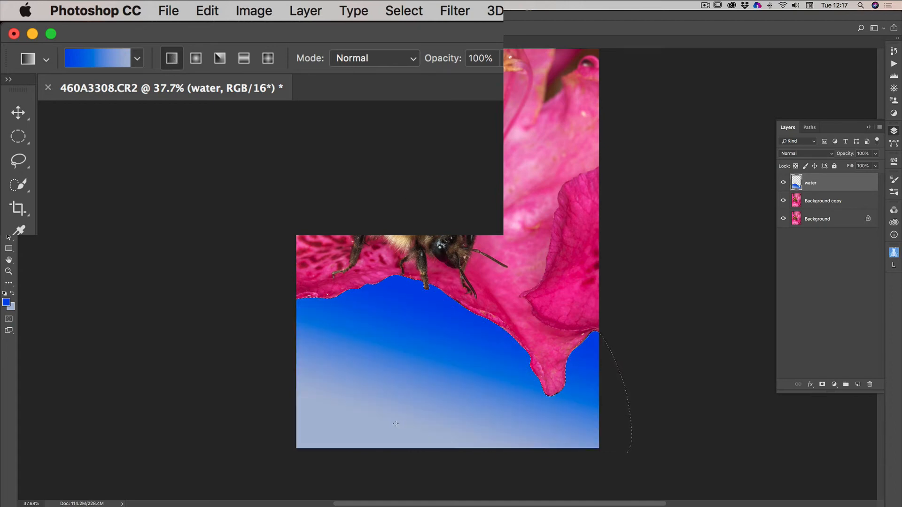
click(137, 58)
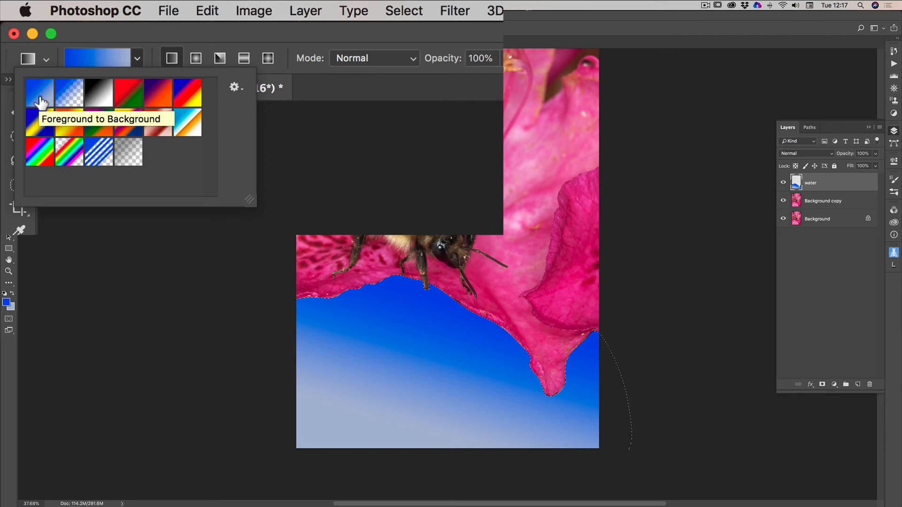
click(386, 32)
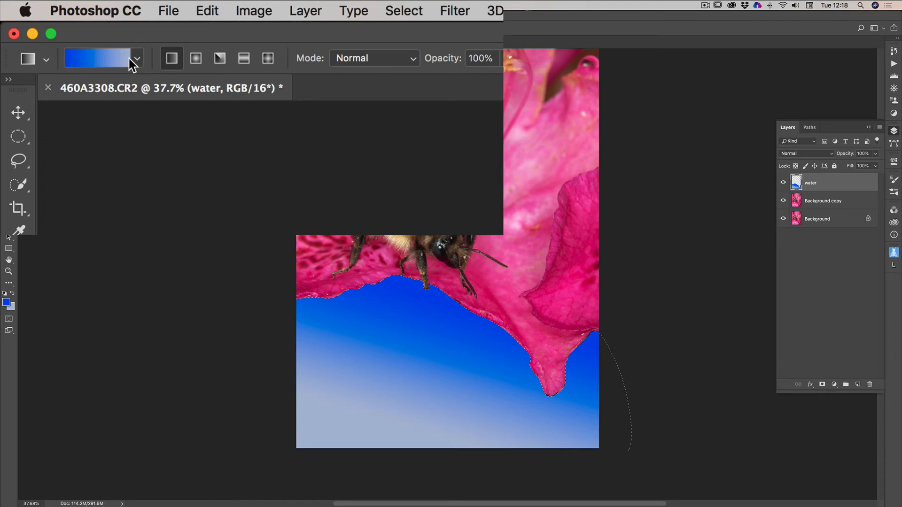
Step: Try linear gradients in the opposite direction, drawn from the selection's lower left up toward the bee's legs
scroll(356, 379, up, 1)
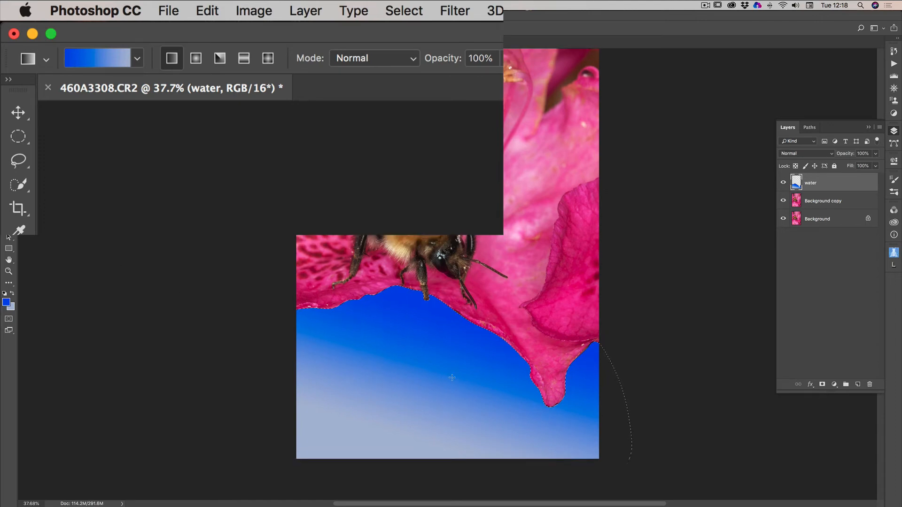
scroll(426, 339, down, 2)
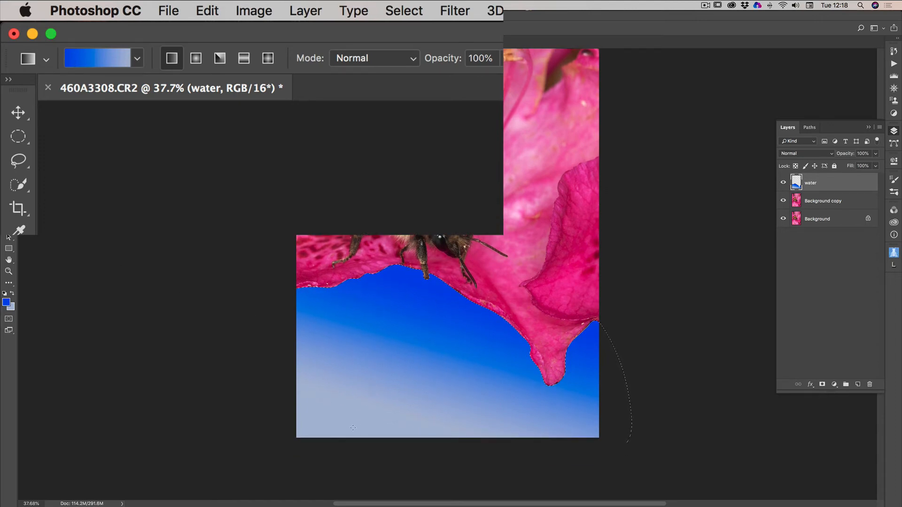
drag(353, 427, 425, 299)
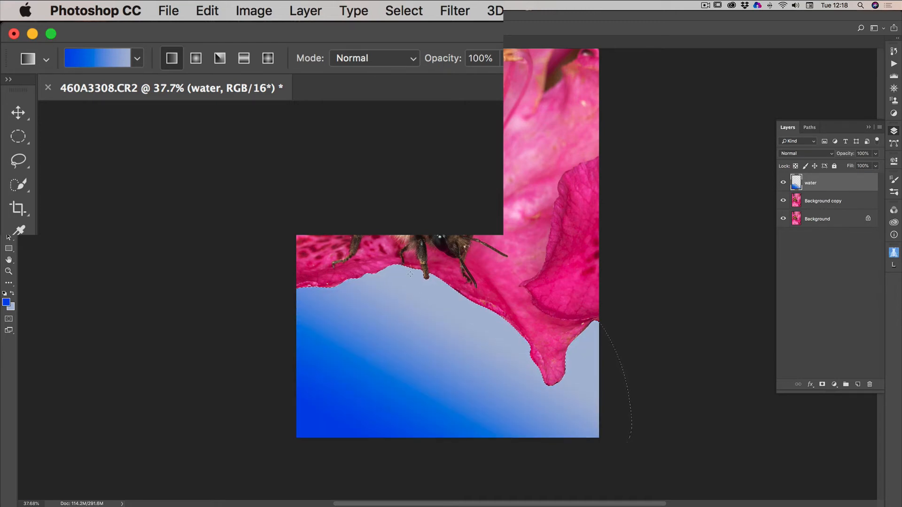
mouse_move(399, 304)
mouse_down()
mouse_move(361, 432)
mouse_move(402, 317)
mouse_up()
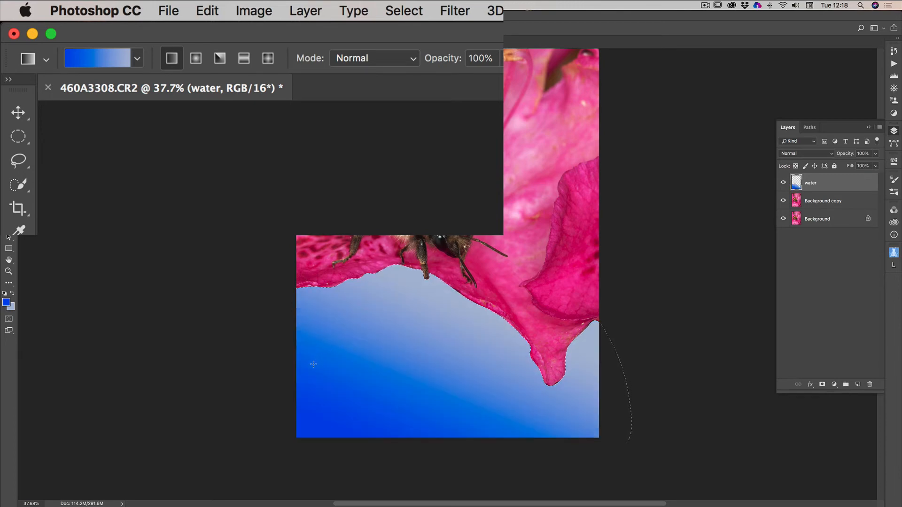
drag(357, 415, 425, 272)
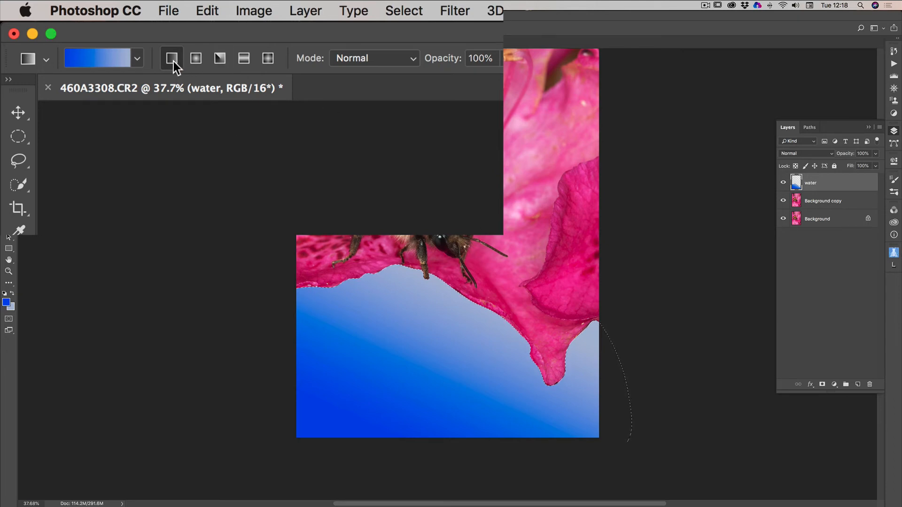
Step: Switch to a radial gradient and redraw it until the blue centre sits just beneath the bee and fades toward the canvas's lower edge
click(205, 59)
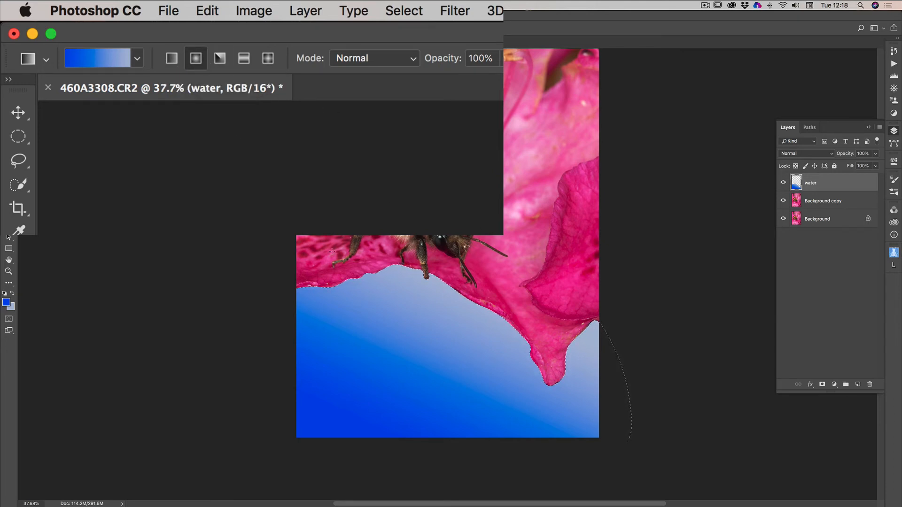
drag(378, 394, 360, 416)
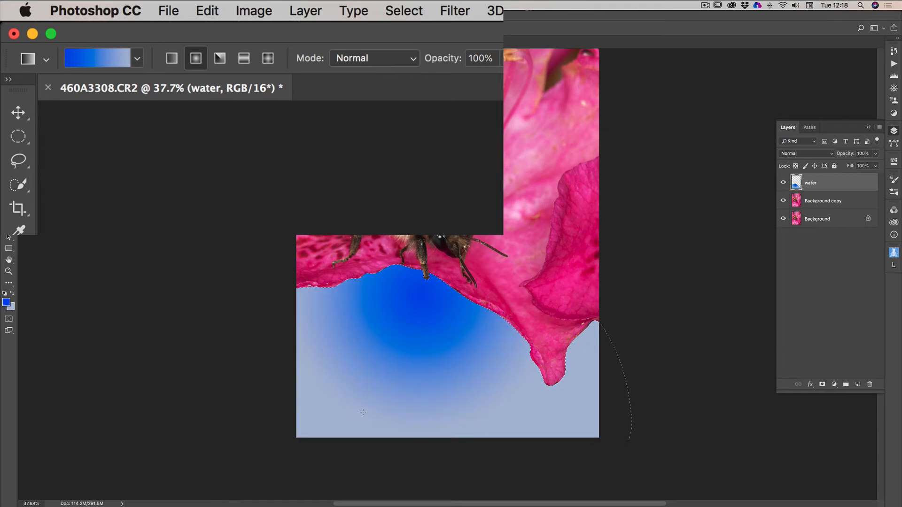
drag(346, 397, 392, 324)
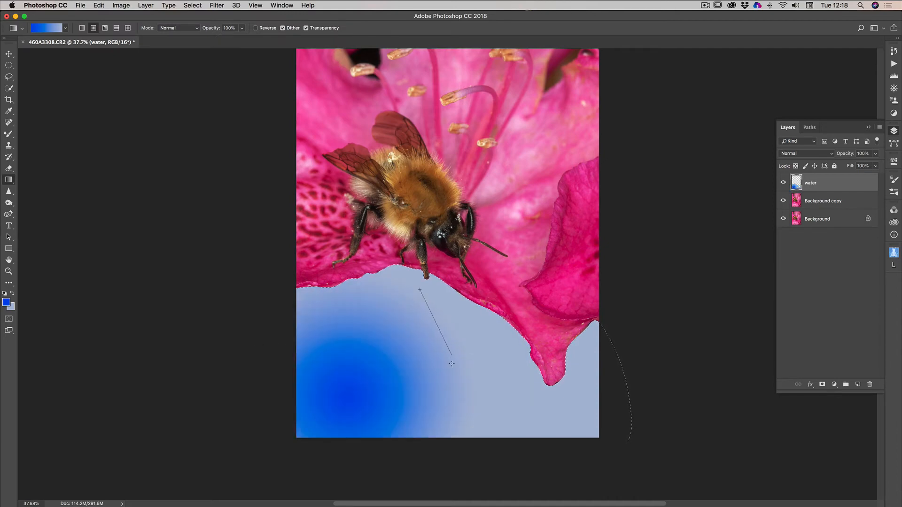
drag(452, 364, 455, 370)
drag(415, 309, 503, 439)
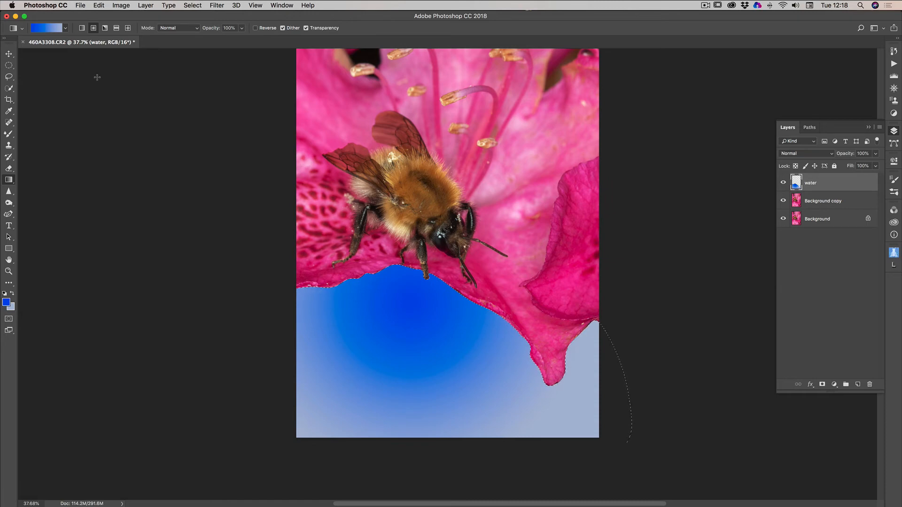
Step: Switch back to a linear gradient and redraw it until blue at the selection's lower left fades to pale grey-blue beneath the bee
click(81, 28)
drag(346, 428, 437, 268)
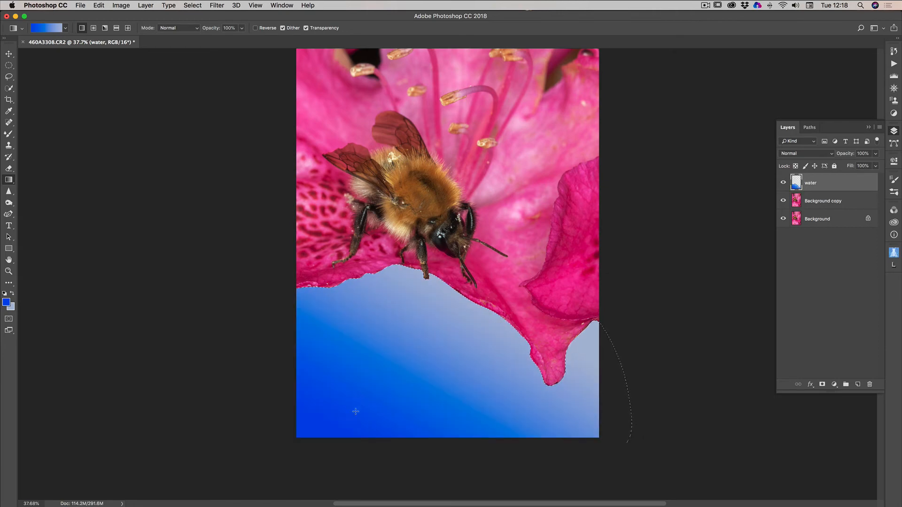
drag(357, 407, 414, 281)
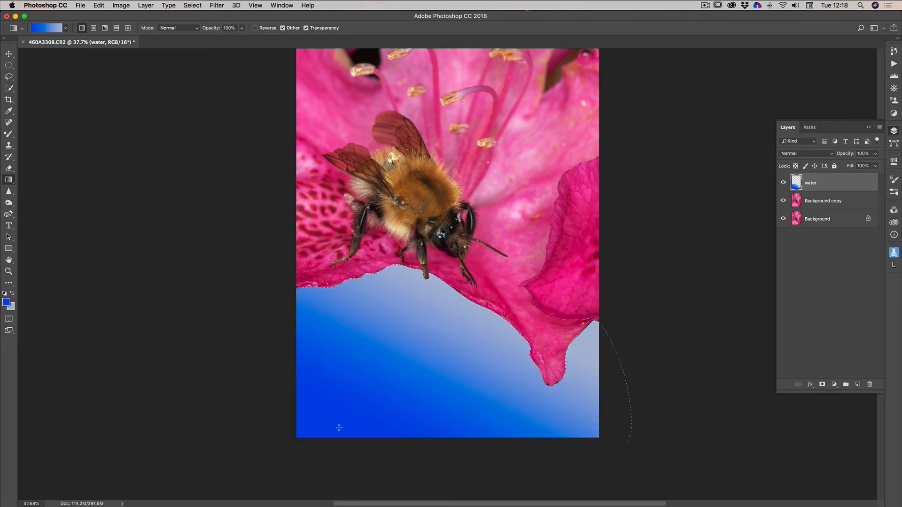
drag(341, 443, 428, 275)
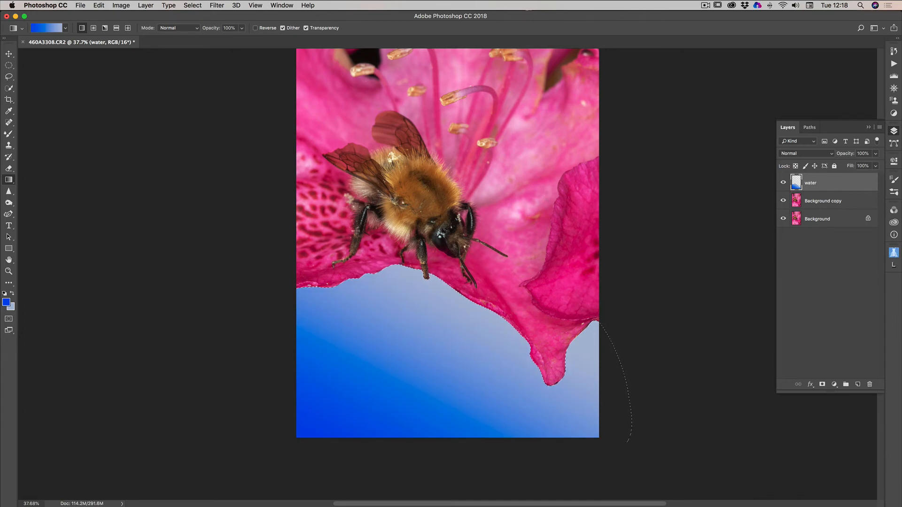
drag(360, 366, 447, 217)
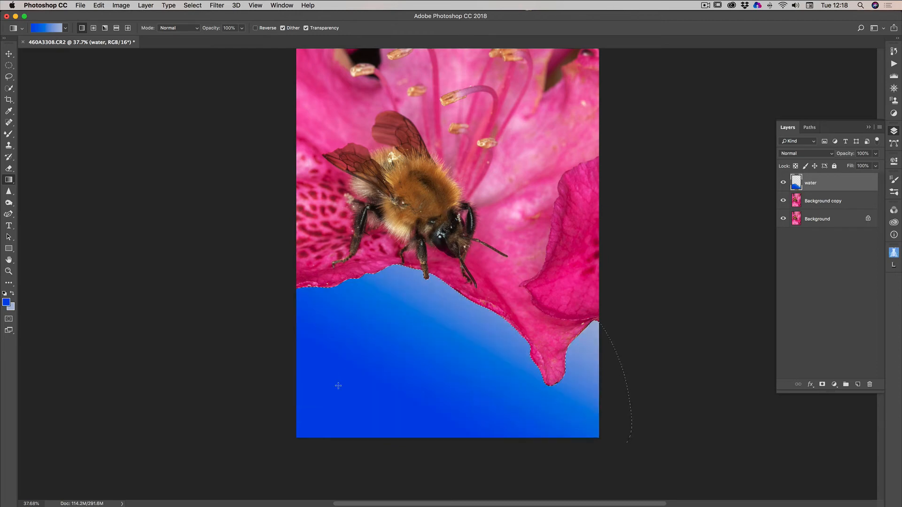
drag(392, 362, 397, 318)
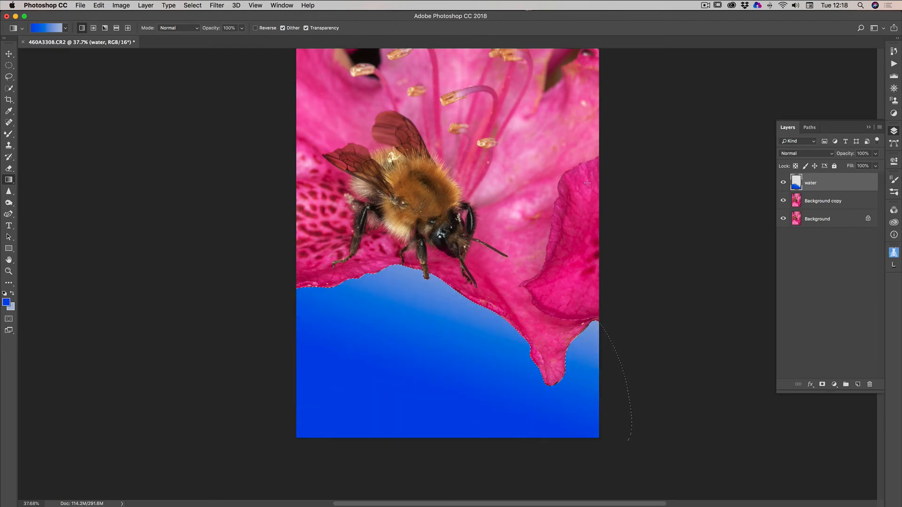
drag(369, 379, 395, 328)
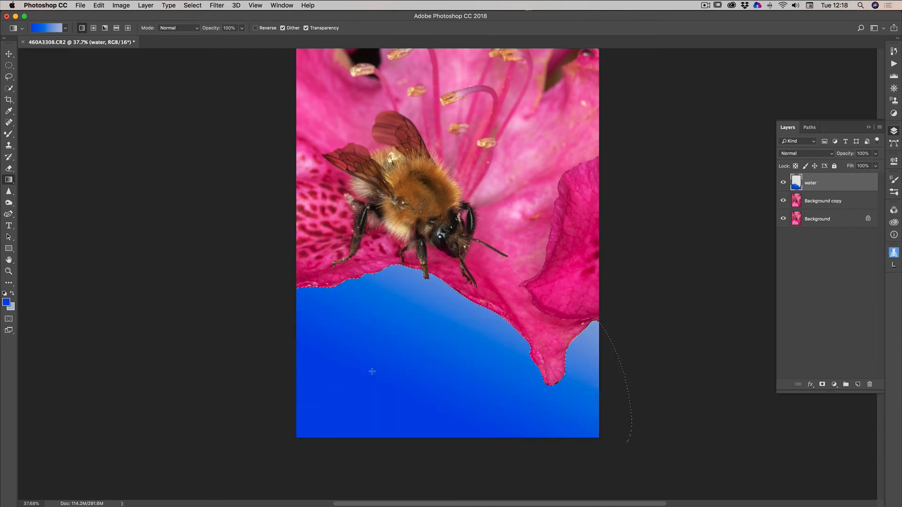
drag(371, 410, 432, 266)
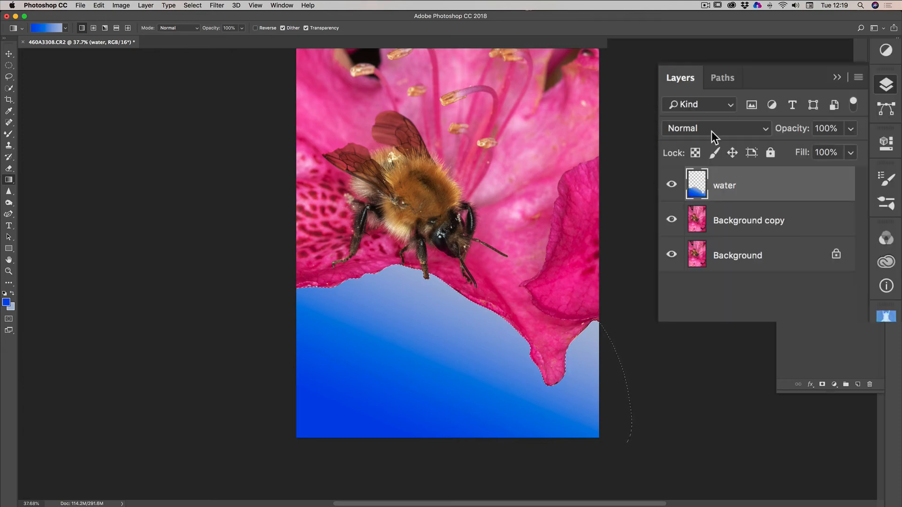
Step: Set the "water" layer's blend mode to Multiply and deselect the water area
click(804, 154)
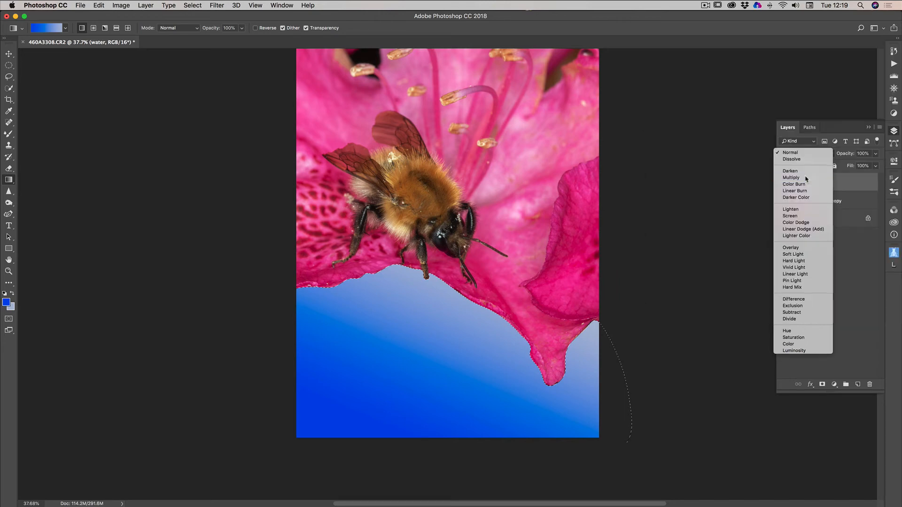
click(791, 178)
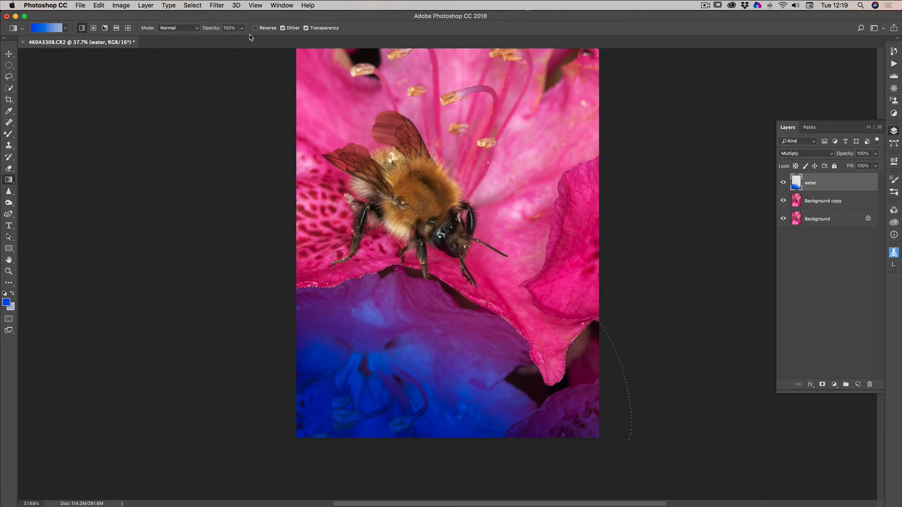
click(193, 5)
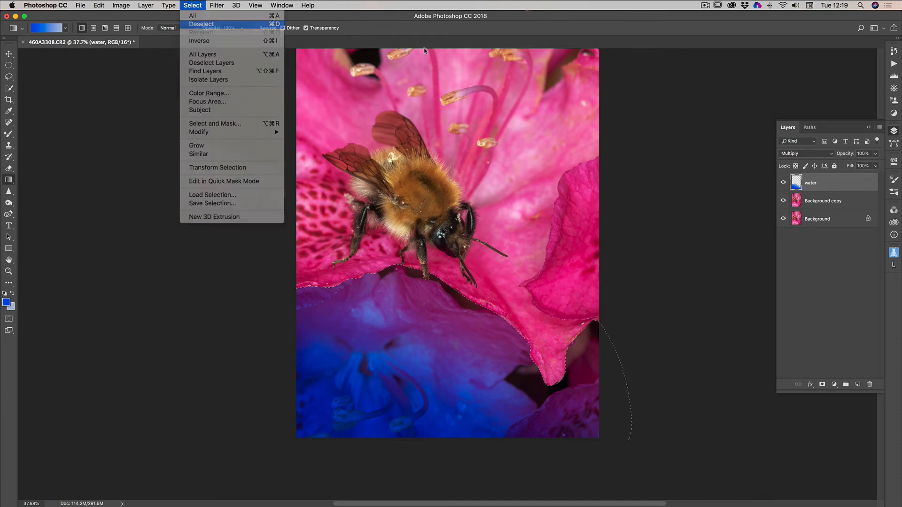
key(super+d)
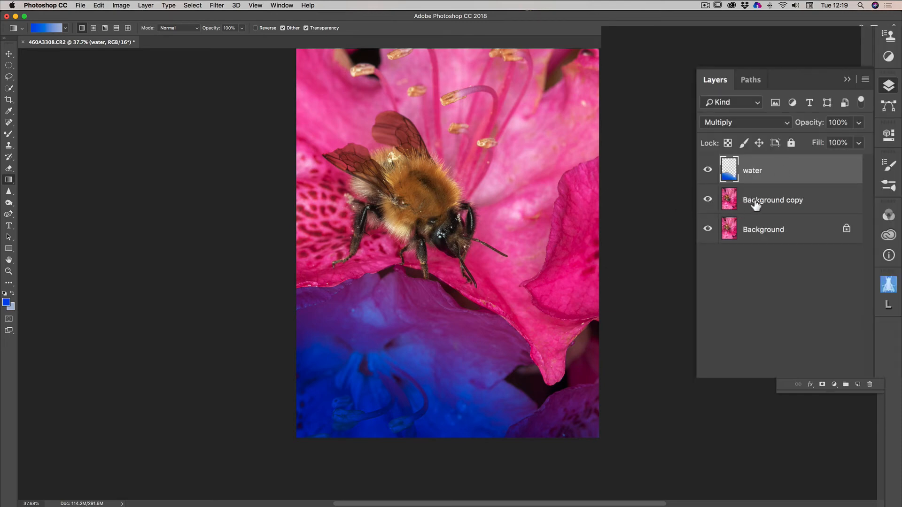
Step: Toggle the "water" layer's visibility to compare, leave it hidden, and make the "Background copy" layer active
click(708, 171)
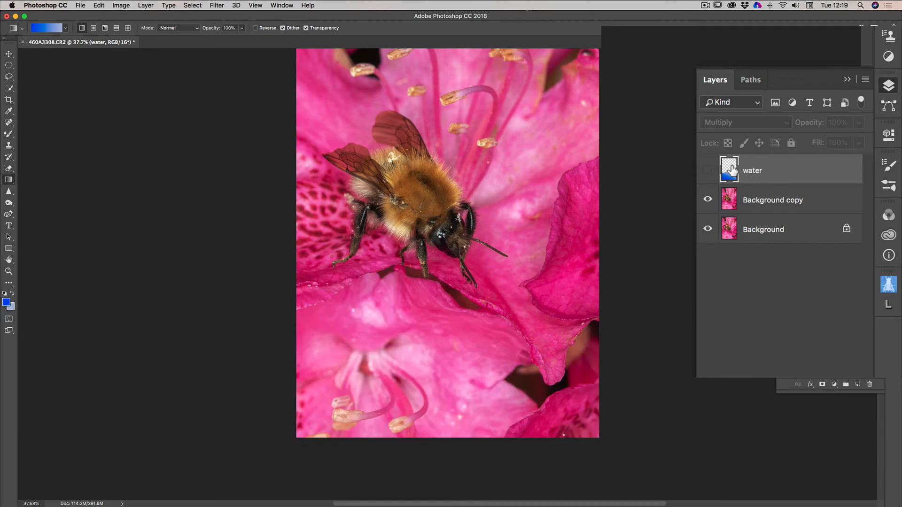
click(708, 171)
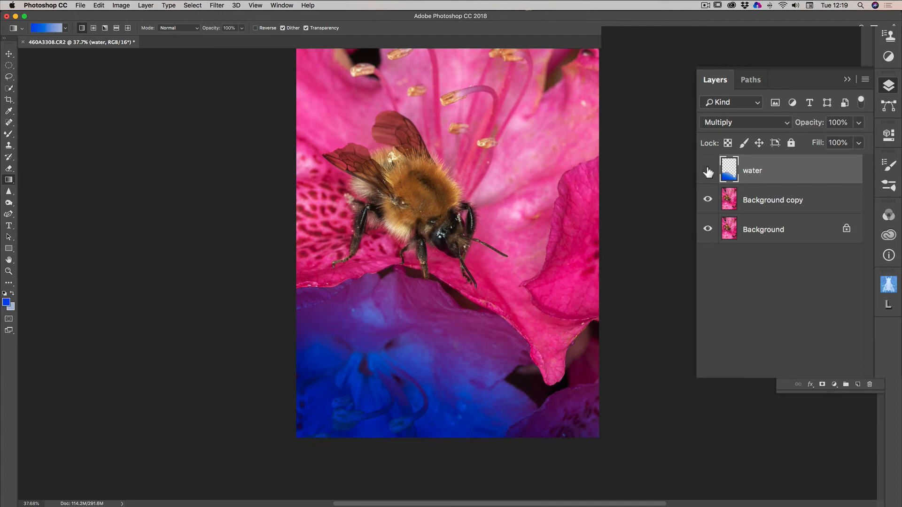
click(708, 171)
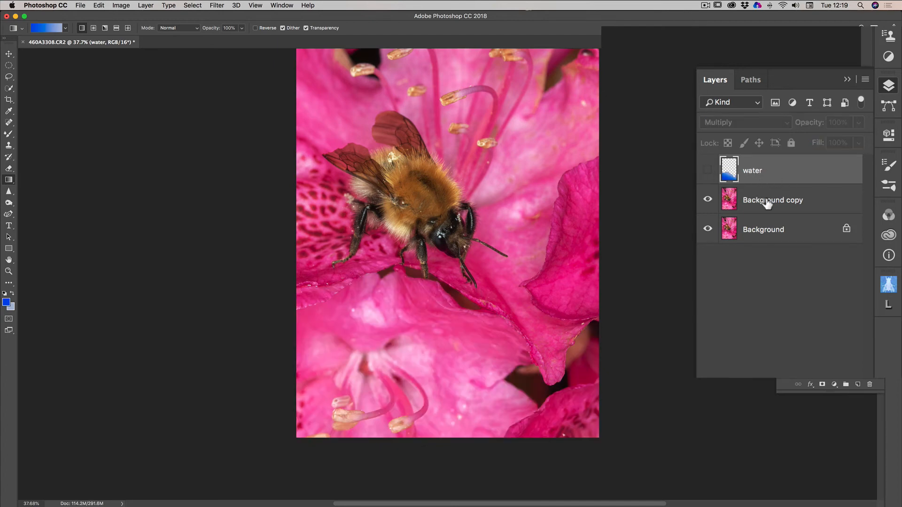
click(766, 202)
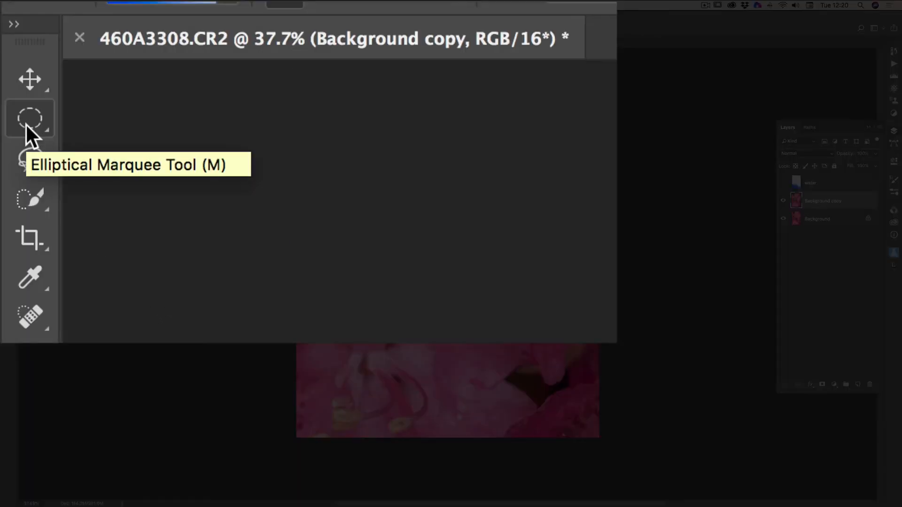
Step: With the Elliptical Marquee Tool, practise ellipse shapes and leave a wide, flat elliptical selection on the lower flower beneath the bee
click(10, 65)
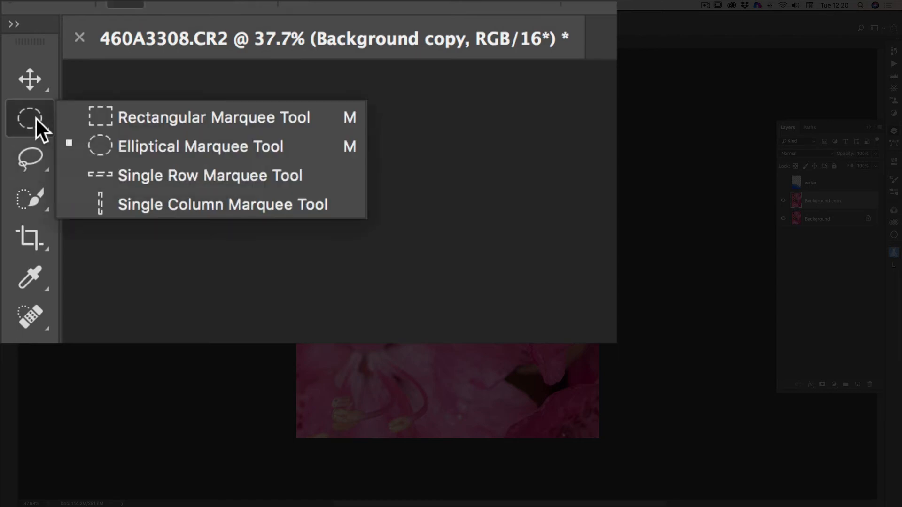
click(29, 125)
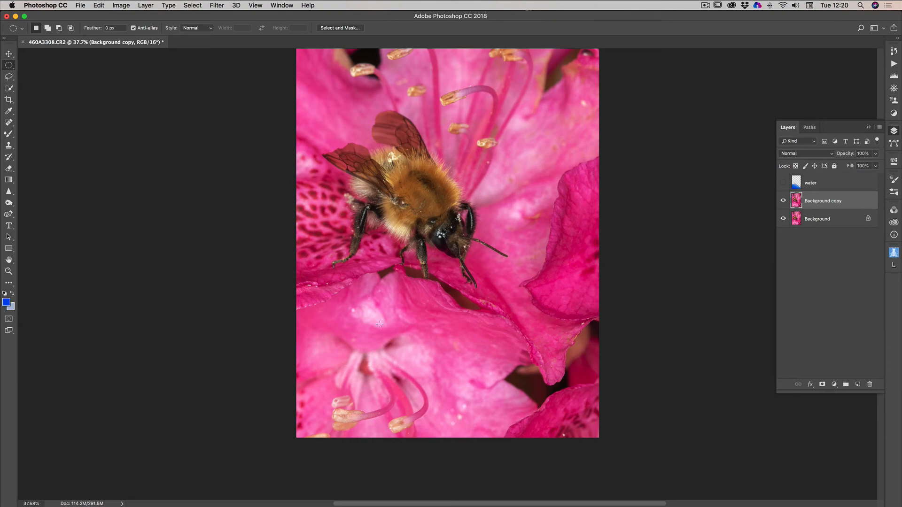
drag(345, 312, 464, 340)
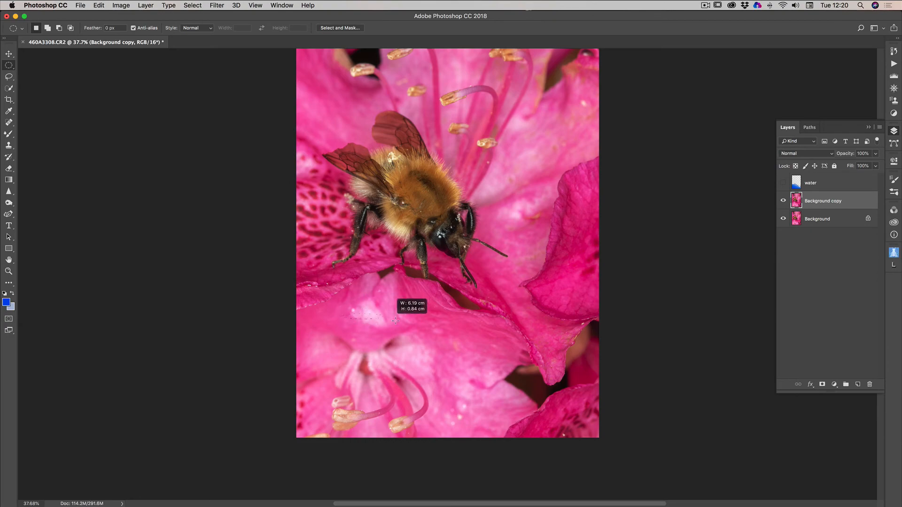
drag(482, 277, 493, 315)
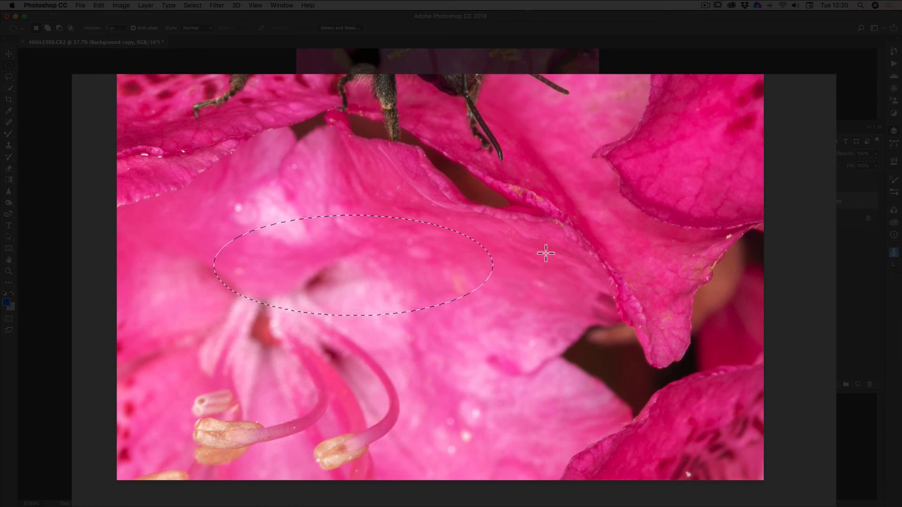
click(266, 185)
drag(221, 208, 454, 455)
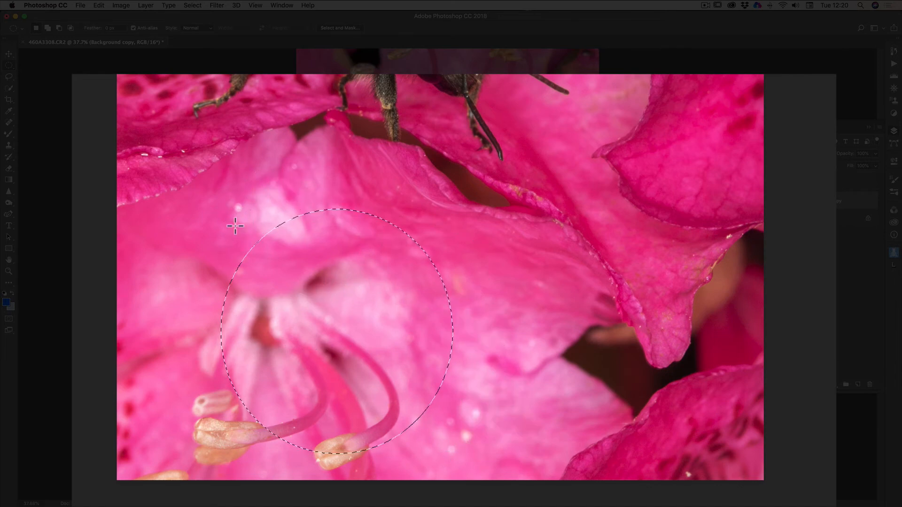
drag(178, 207, 512, 297)
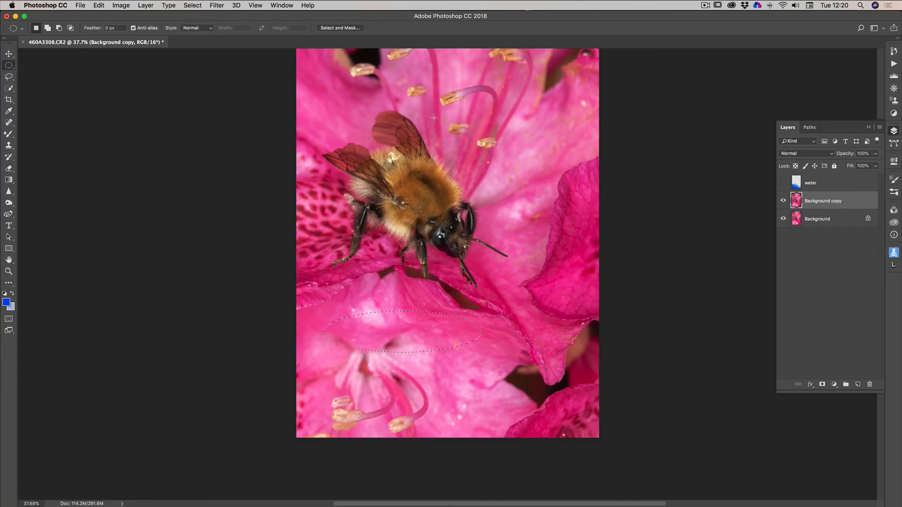
Step: Open the ZigZag distort filter for the elliptical selection, preview the Around Center style, and return to Pond Ripples
click(215, 6)
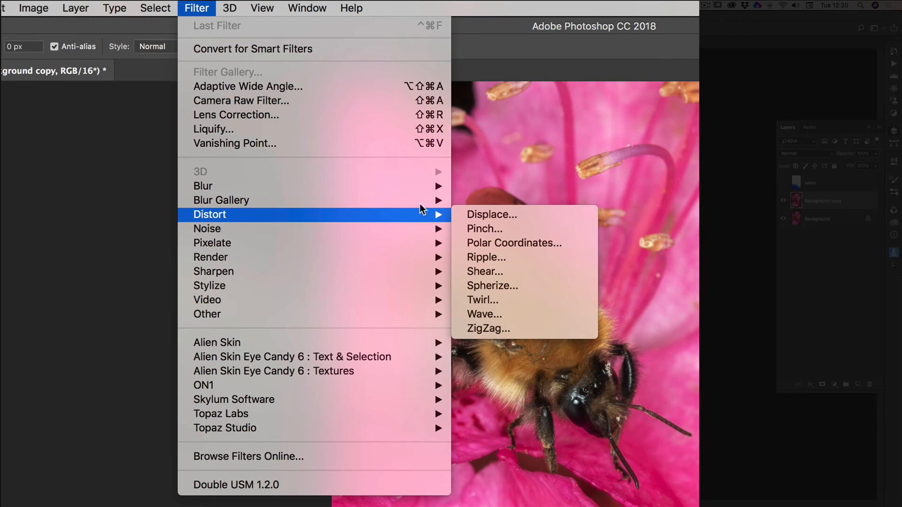
click(521, 329)
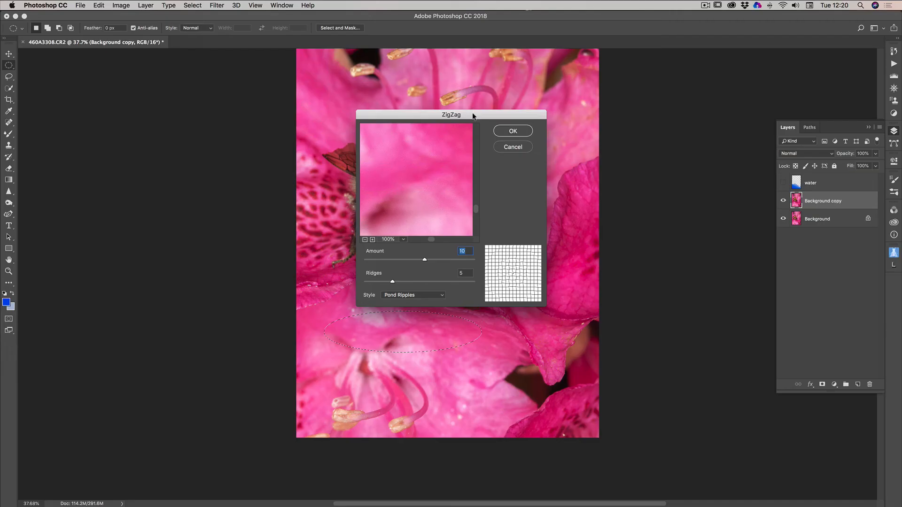
drag(473, 116, 592, 95)
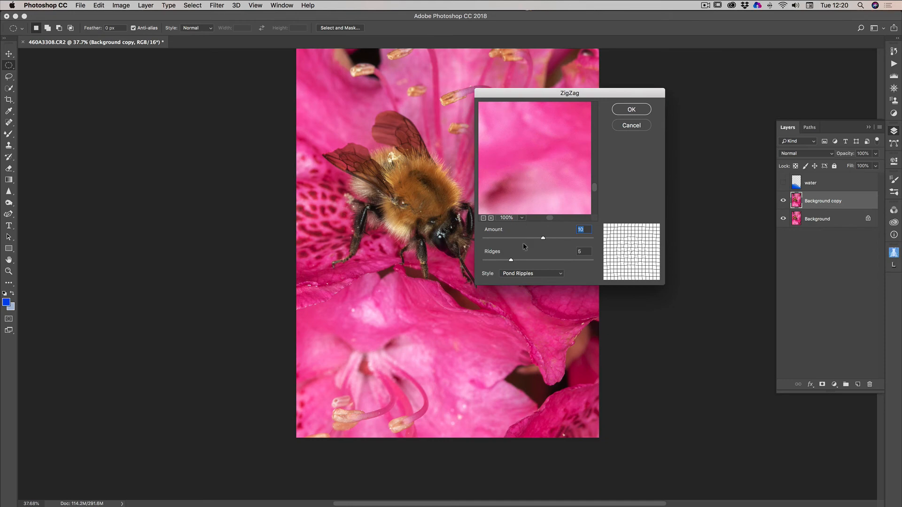
click(524, 277)
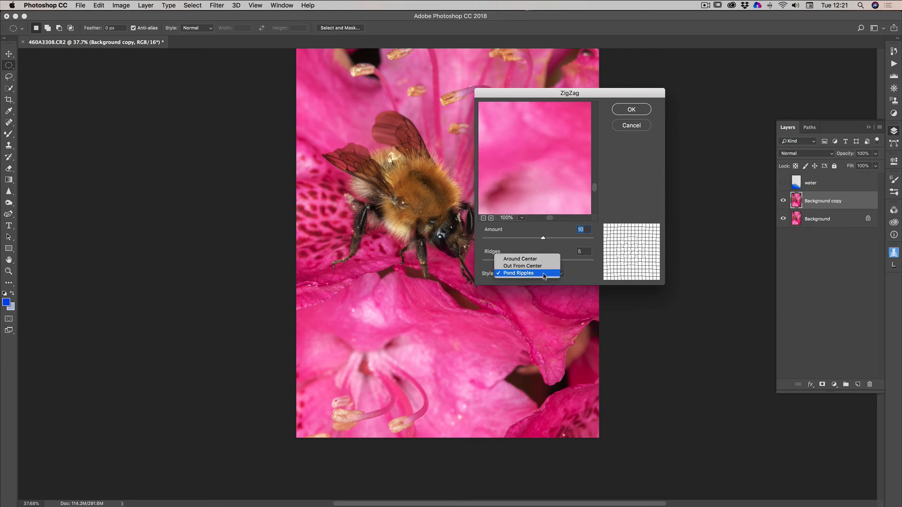
click(512, 261)
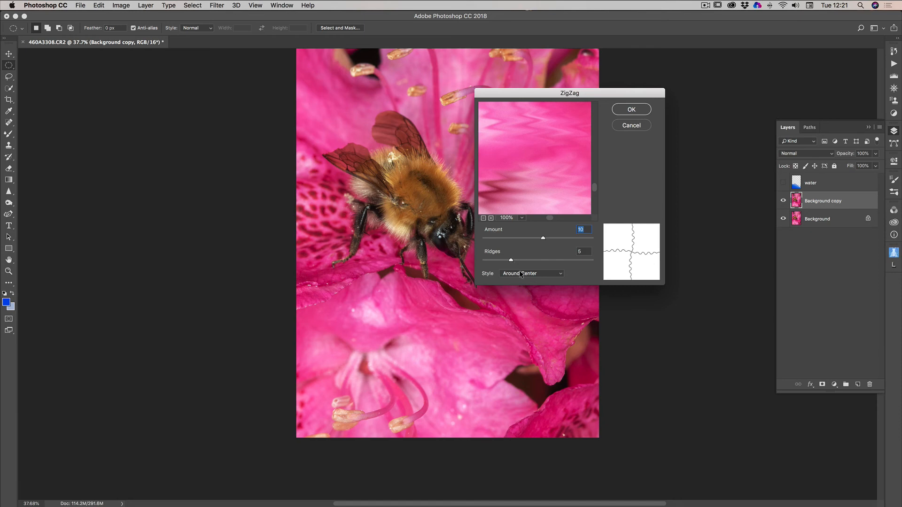
click(520, 274)
click(512, 283)
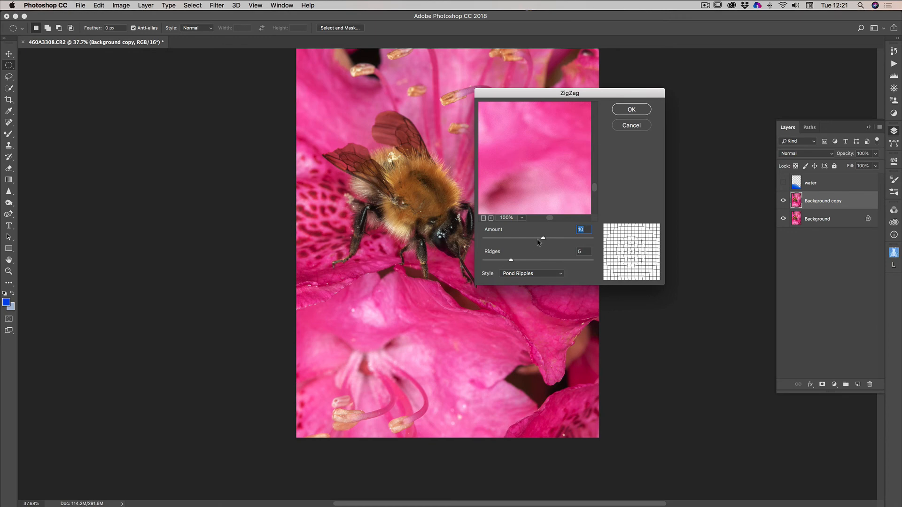
Step: Set the ZigZag amount to 94 and ridges to 9, checking the preview at 33.3%, and apply the filter
drag(543, 238, 571, 238)
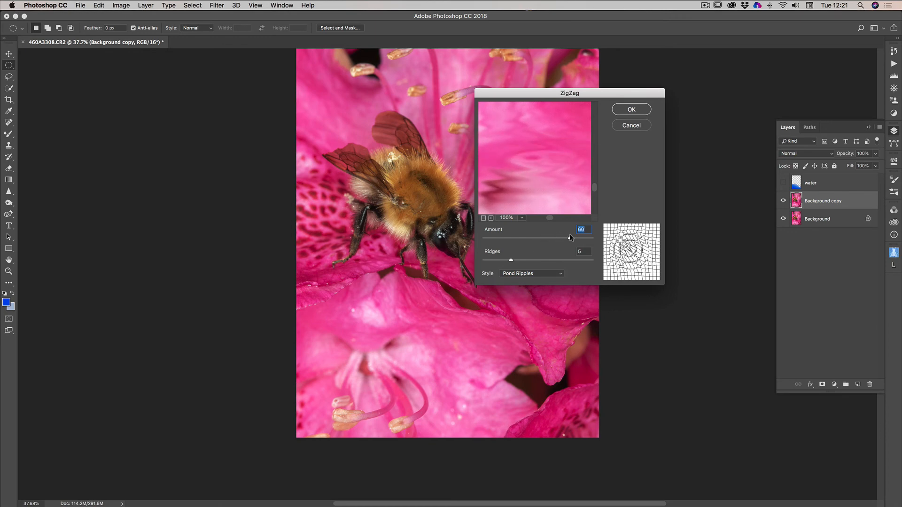
click(483, 217)
click(483, 217)
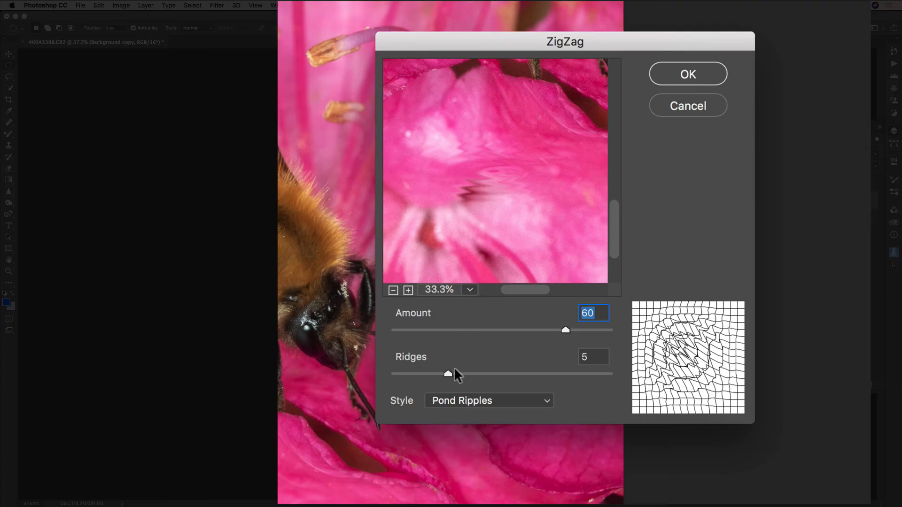
click(512, 260)
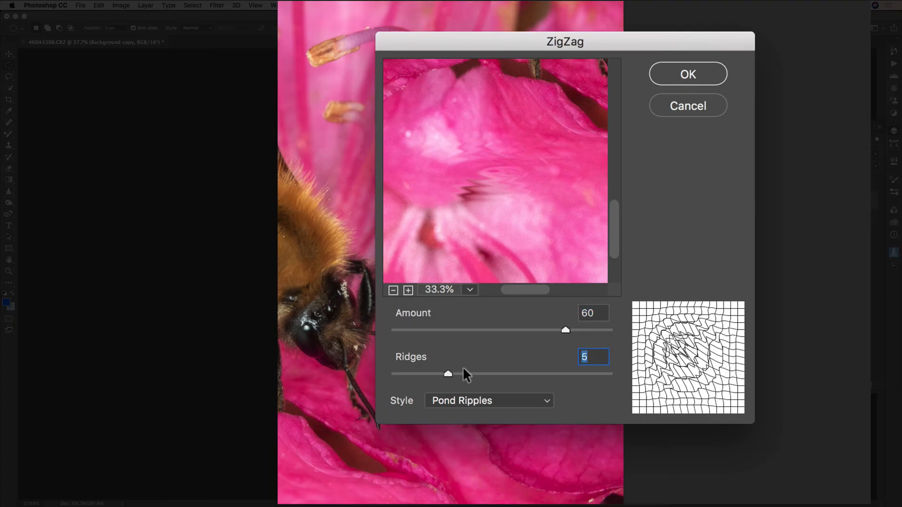
mouse_move(463, 369)
mouse_down()
mouse_move(513, 370)
mouse_move(454, 372)
mouse_move(486, 372)
mouse_move(468, 376)
mouse_up()
drag(565, 329, 601, 330)
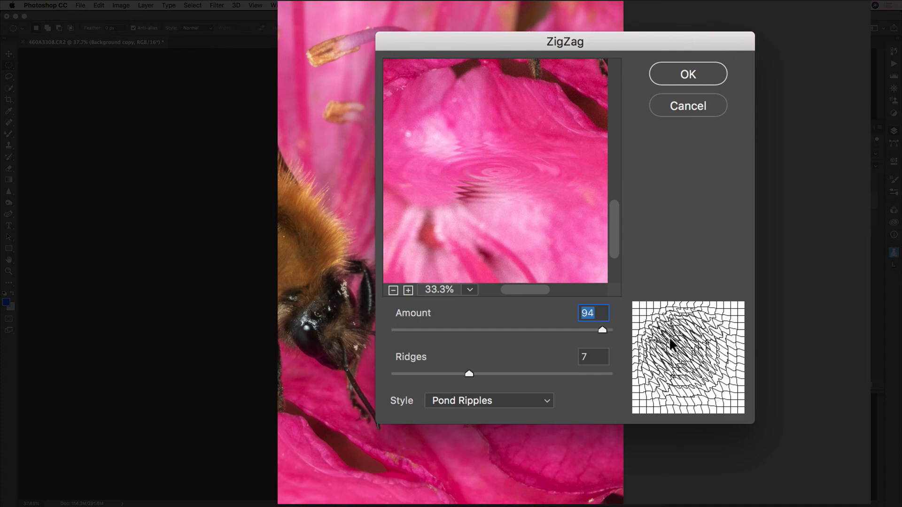
drag(473, 373, 492, 373)
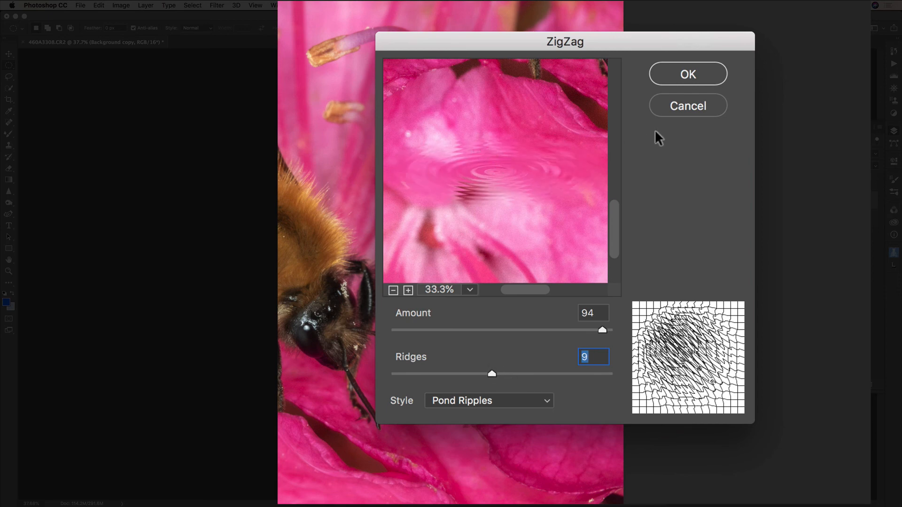
click(699, 71)
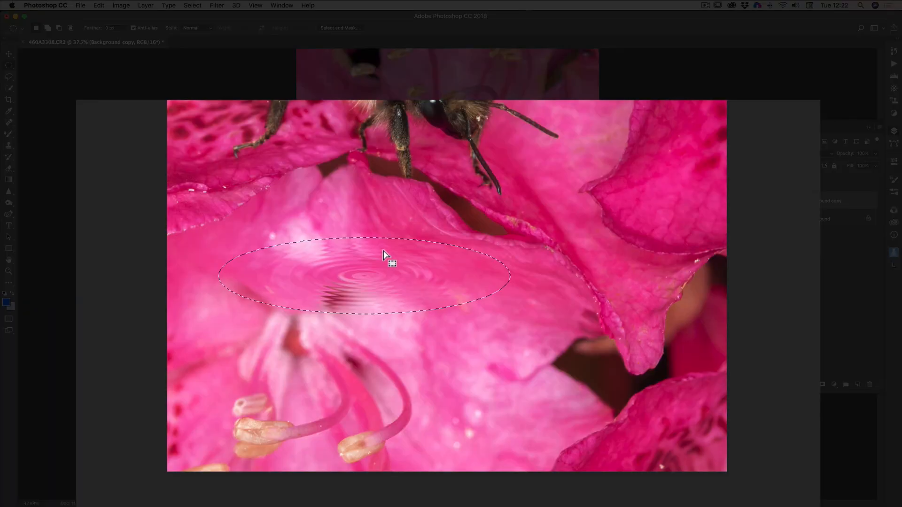
Step: Move the elliptical selection down over the flower's lower stamens and reapply the last ZigZag filter there
drag(381, 278, 351, 397)
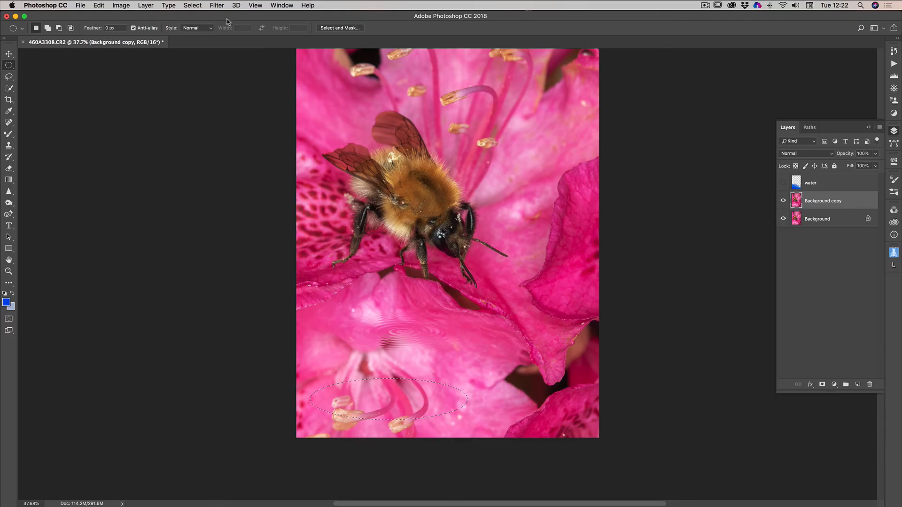
click(217, 6)
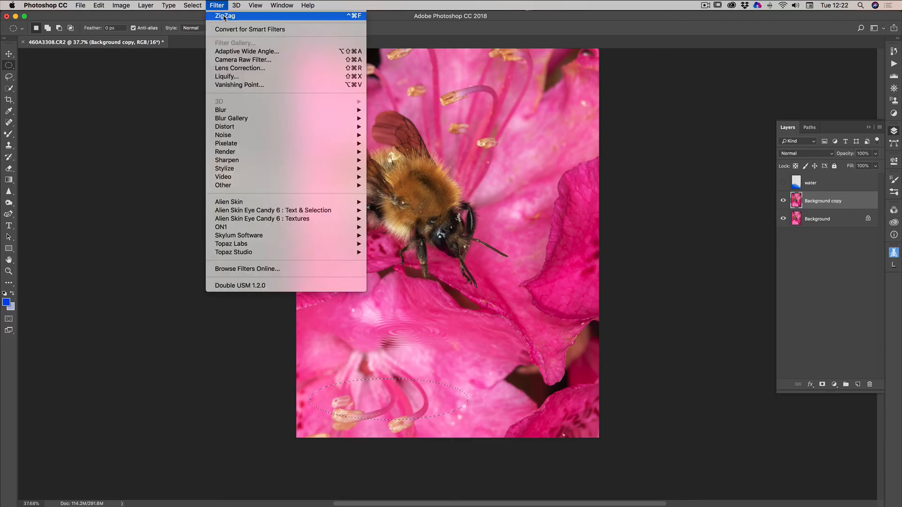
click(224, 17)
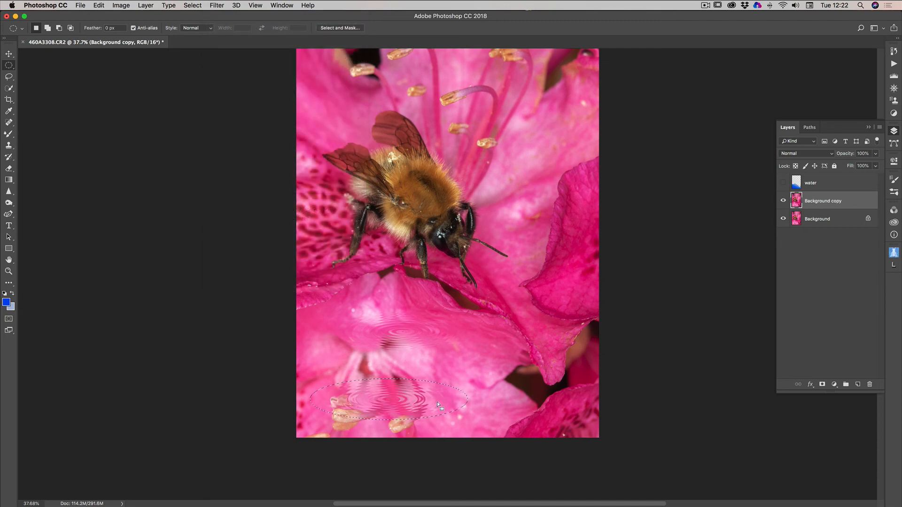
Step: Move the elliptical selection to the petal area between and right of the existing ripples, reapply ZigZag, and deselect
drag(435, 394, 487, 355)
drag(534, 293, 537, 297)
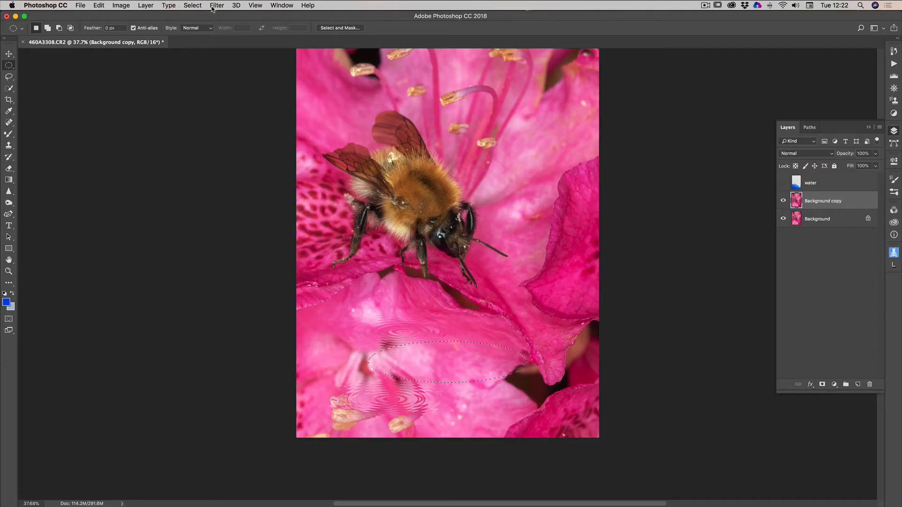
click(212, 6)
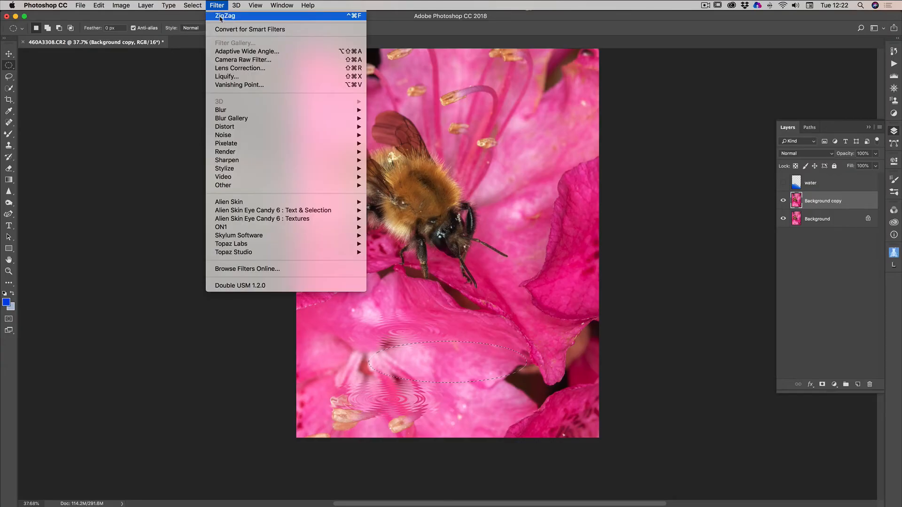
click(223, 17)
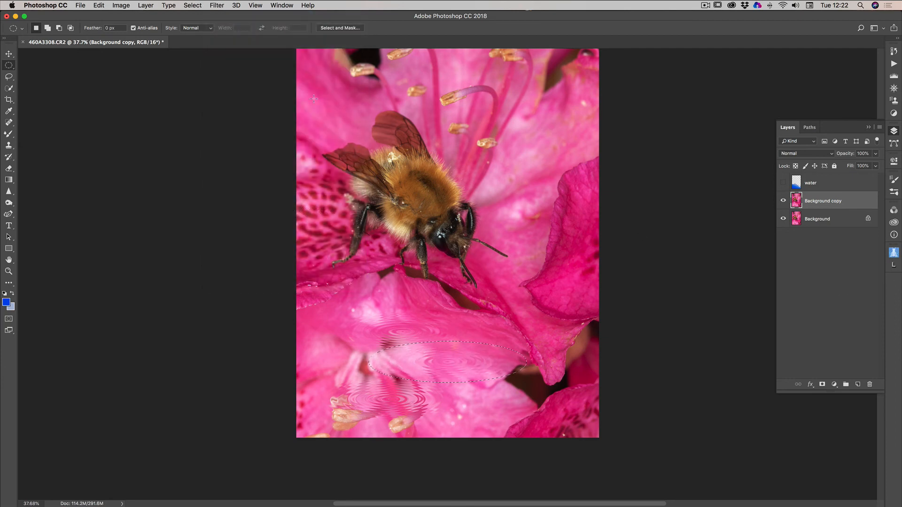
click(194, 5)
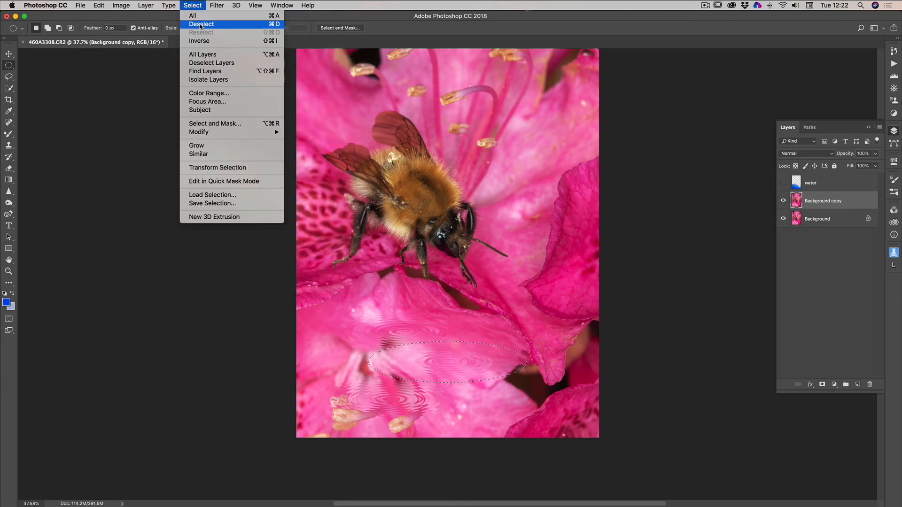
click(201, 24)
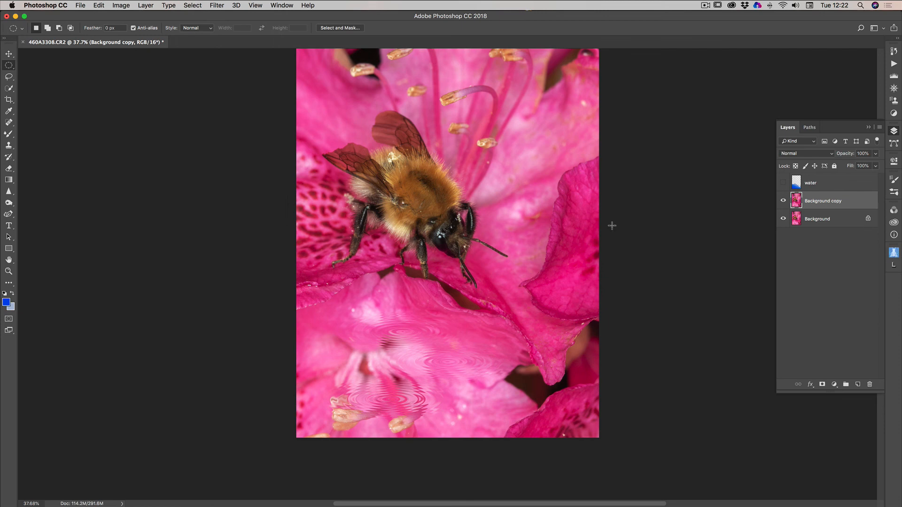
Step: Toggle the "Background copy" layer's visibility to compare the image with and without ripples, leaving it shown
click(783, 201)
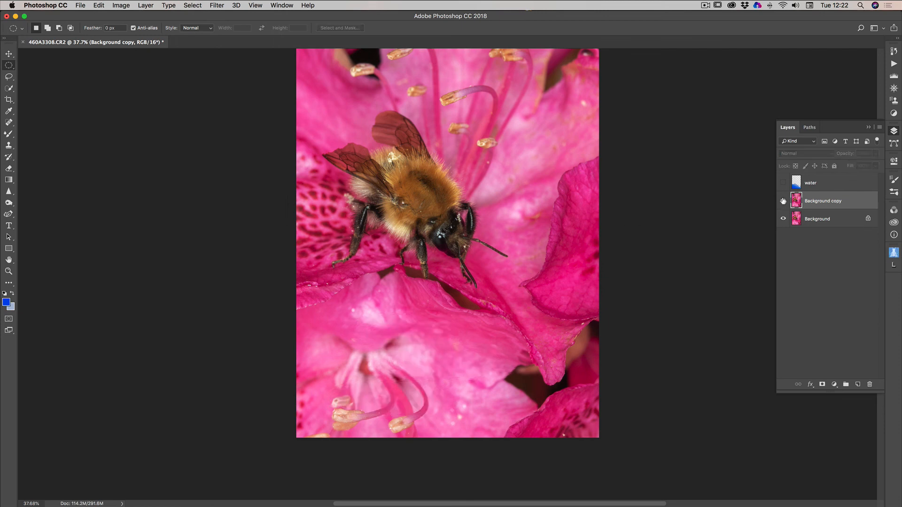
click(783, 201)
click(782, 201)
click(781, 200)
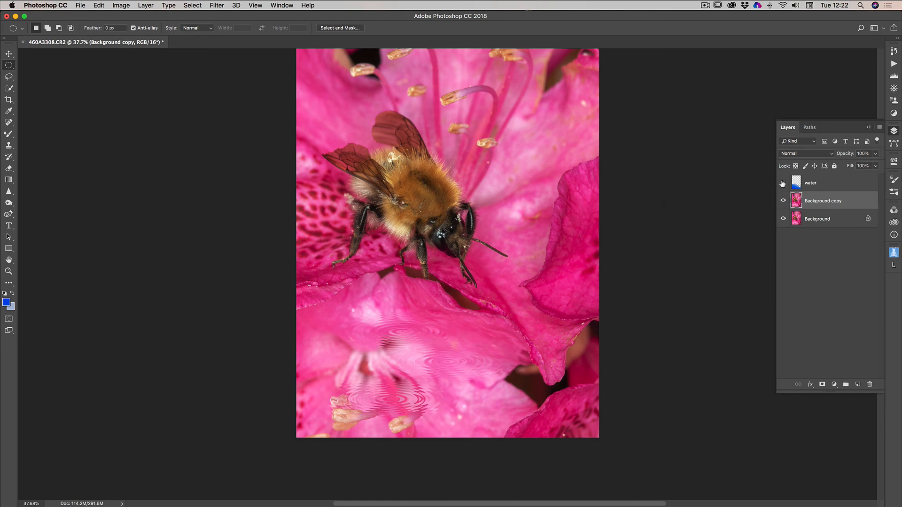
Step: Show the "water" layer, make it active, and set its opacity to 91%
click(783, 183)
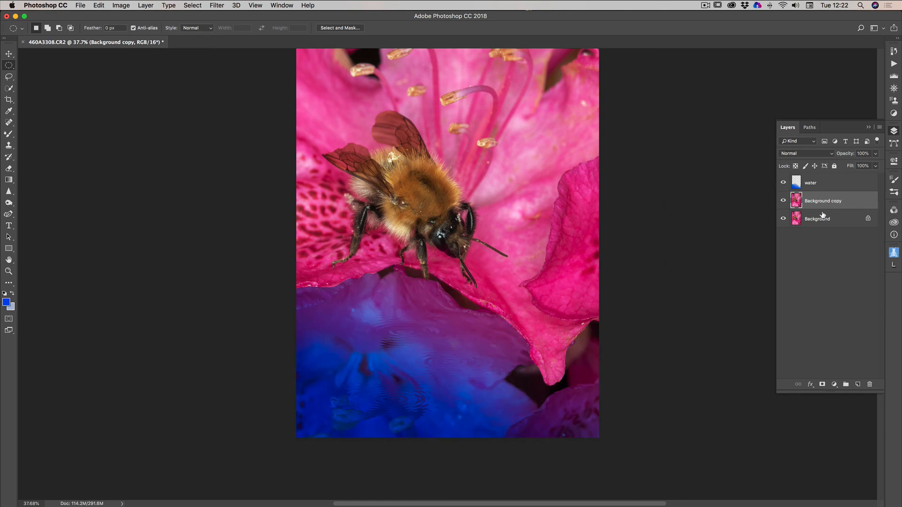
click(832, 187)
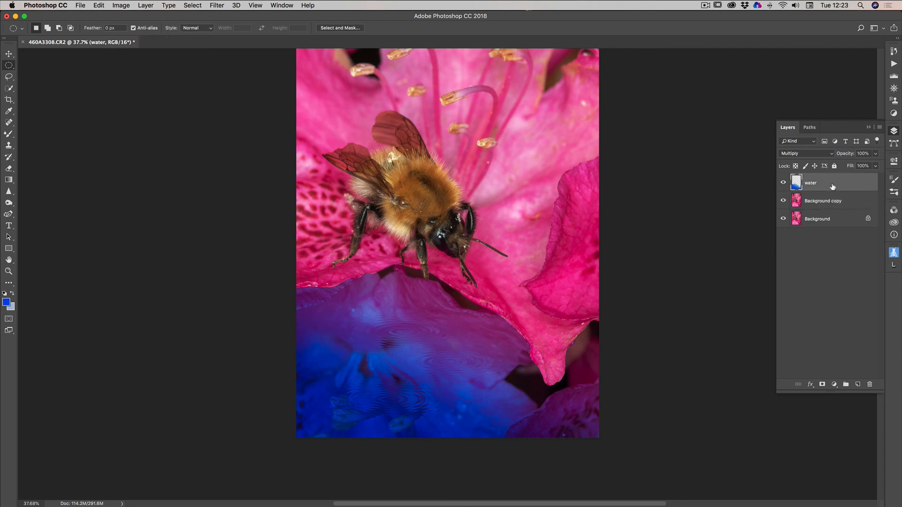
click(875, 154)
mouse_move(875, 166)
mouse_down()
mouse_move(851, 165)
mouse_move(865, 167)
mouse_up()
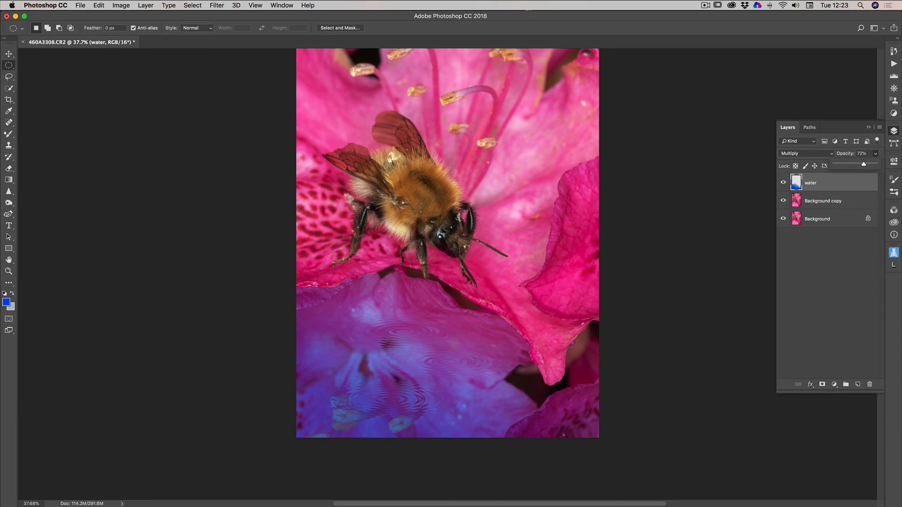
drag(863, 165, 867, 166)
drag(865, 164, 872, 168)
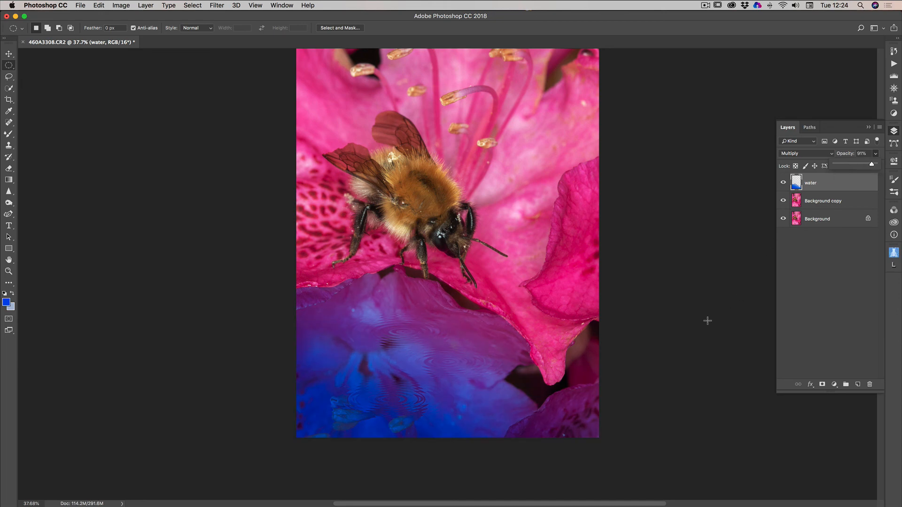
Step: Run a layer command on the "water" layer
right_click(835, 188)
click(742, 398)
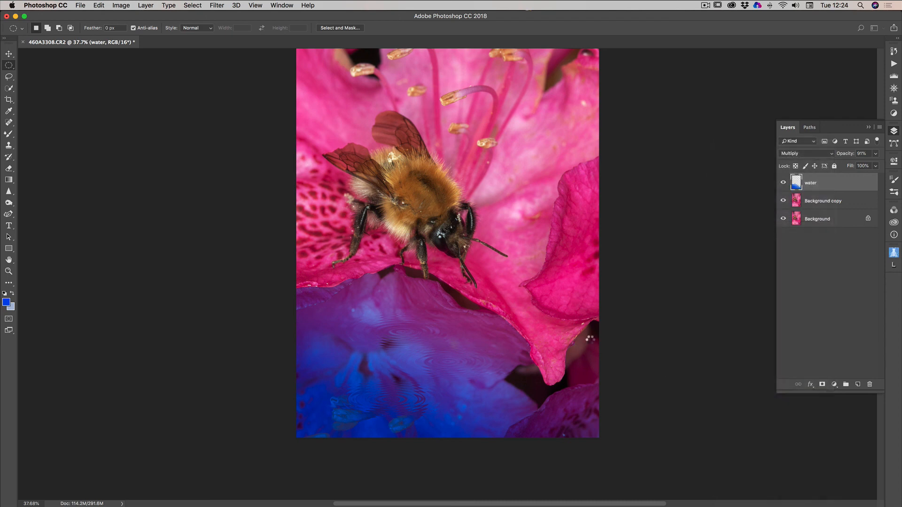